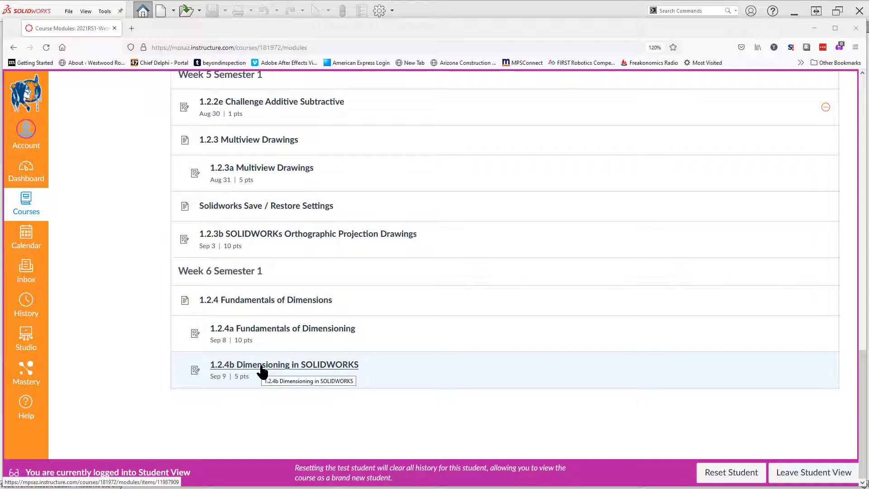
Open the 1.2.4b Dimensioning in SOLIDWORKS assignment and download the 1.2.4b_SampleDim.SLDPRT part file.
click(262, 366)
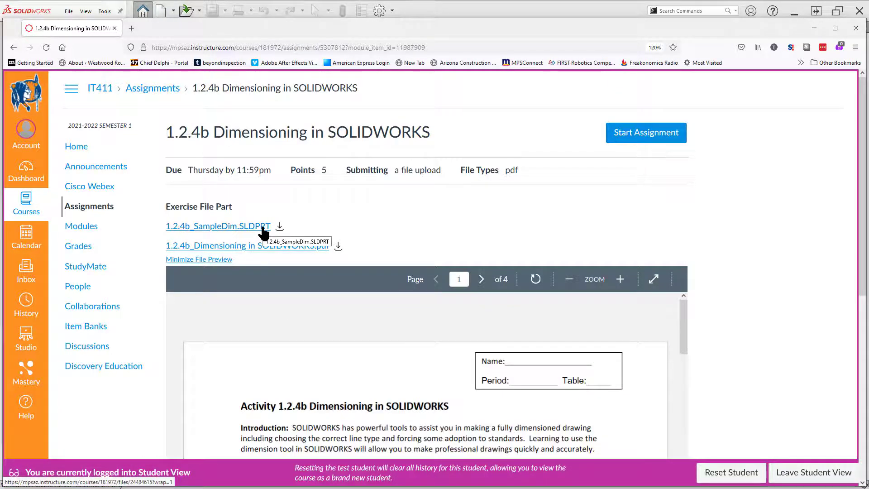
click(263, 228)
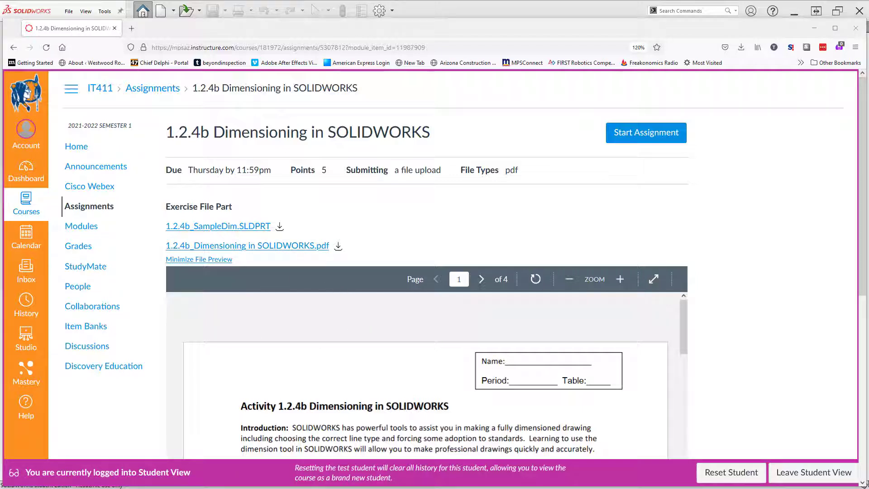
Switch to File Explorer, paste 1.2.4b_SampleDim.SLDPRT into the 1.2.4 folder and open the part in SOLIDWORKS.
key(alt+Tab)
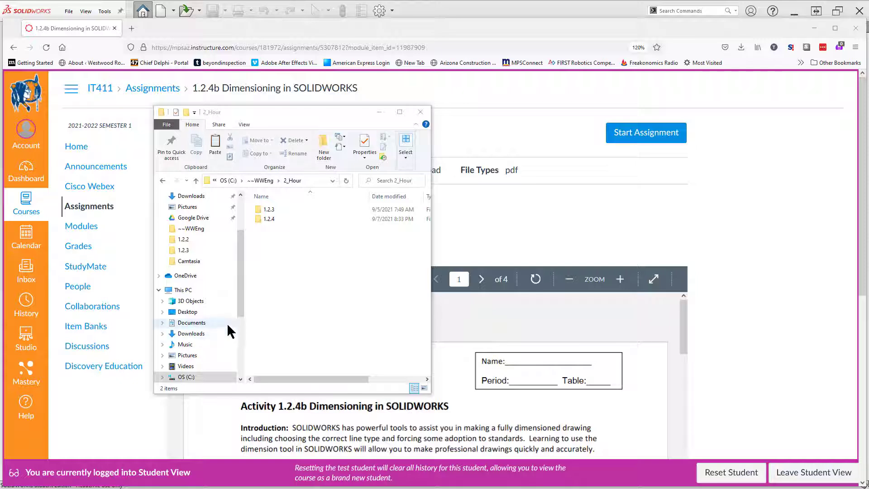
double_click(265, 219)
right_click(274, 258)
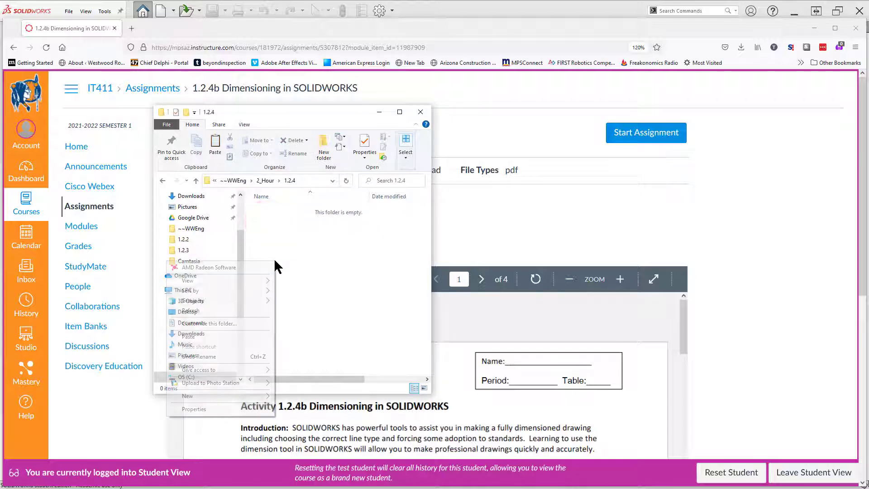
click(246, 336)
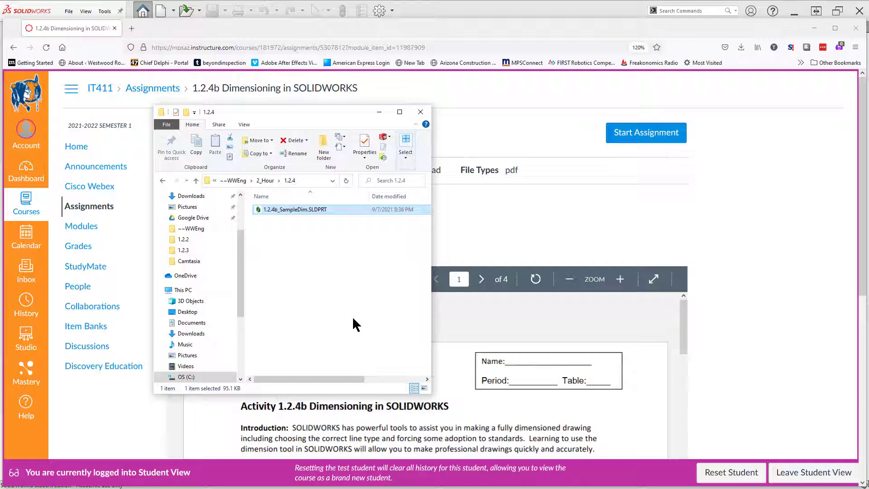
double_click(273, 210)
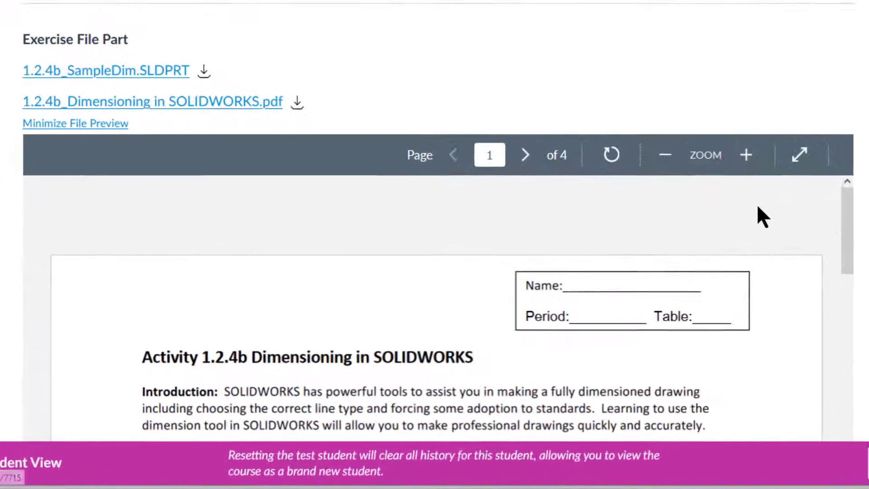
Read the activity procedure in the assignment PDF and make a new drawing from the sample part in SOLIDWORKS.
scroll(631, 183, down, 4)
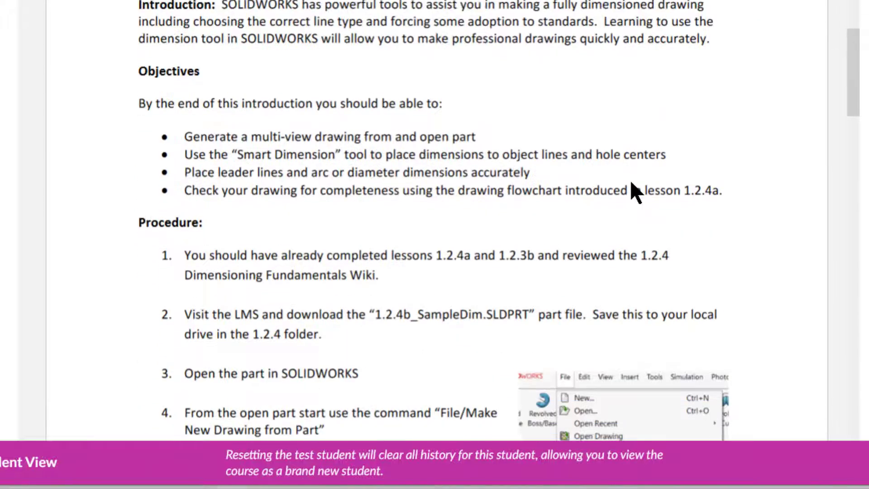
scroll(631, 183, down, 4)
scroll(631, 183, down, 4)
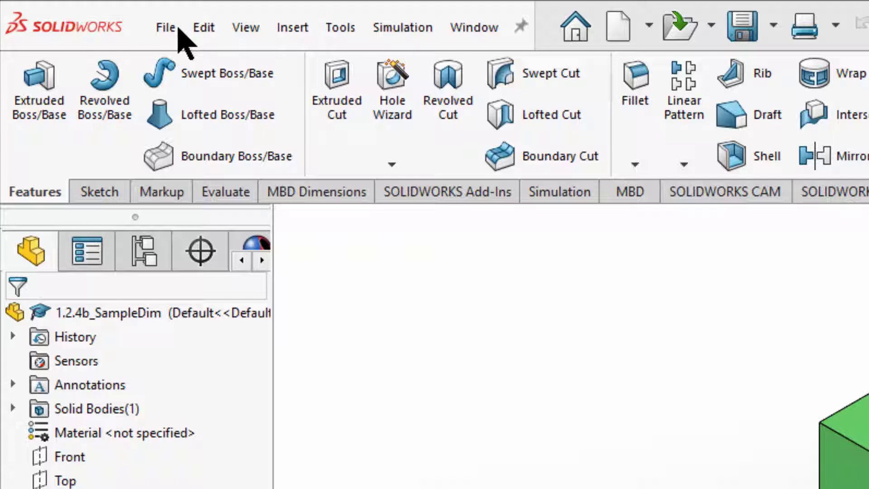
click(179, 30)
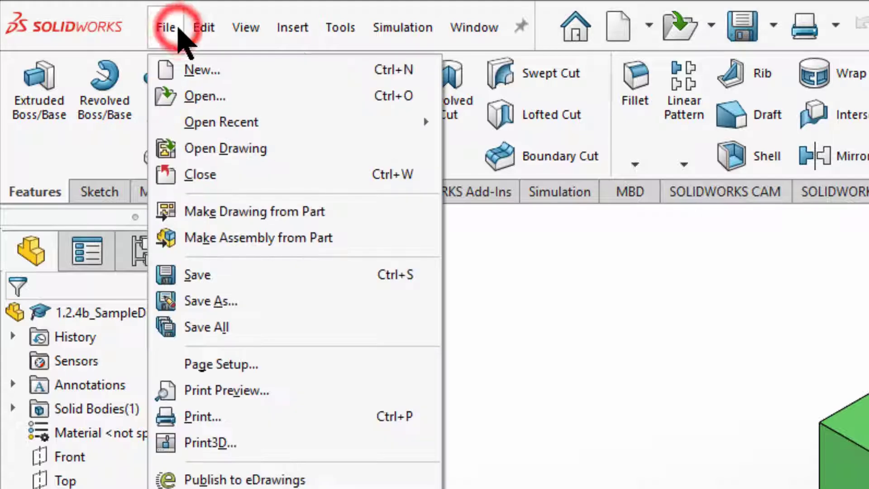
click(237, 212)
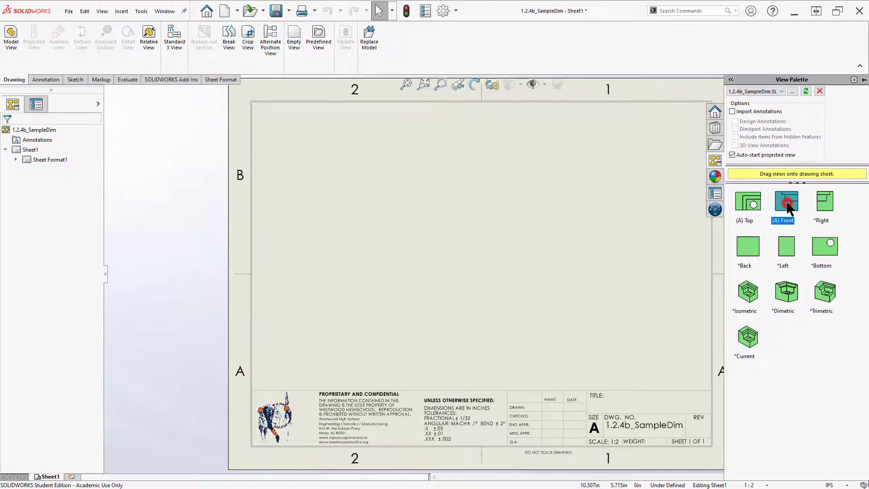
Place the Front view on the sheet's lower left with projected top, right-side and isometric views.
click(688, 199)
mouse_move(788, 208)
mouse_down()
mouse_move(502, 324)
mouse_move(326, 345)
mouse_move(353, 341)
mouse_move(354, 319)
mouse_up()
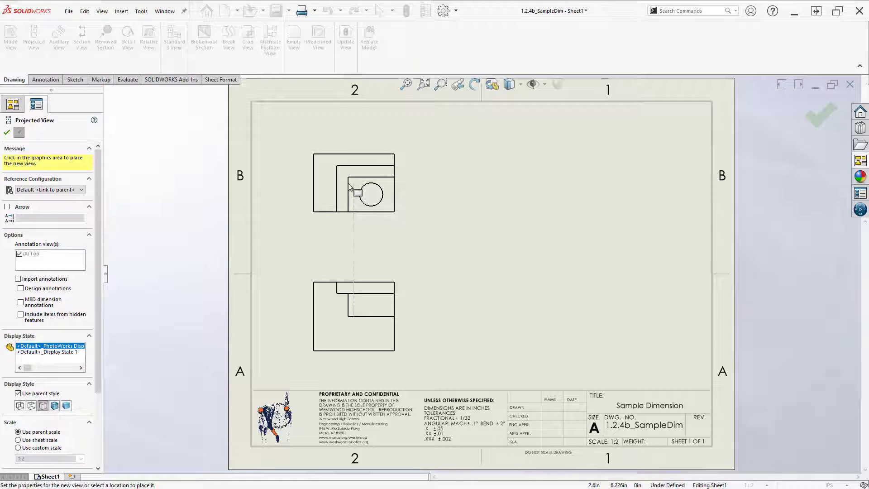
click(349, 184)
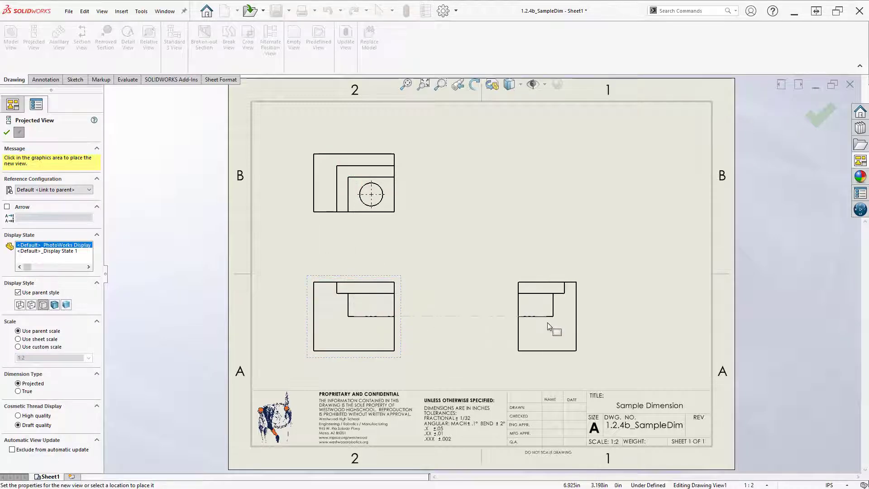
click(549, 323)
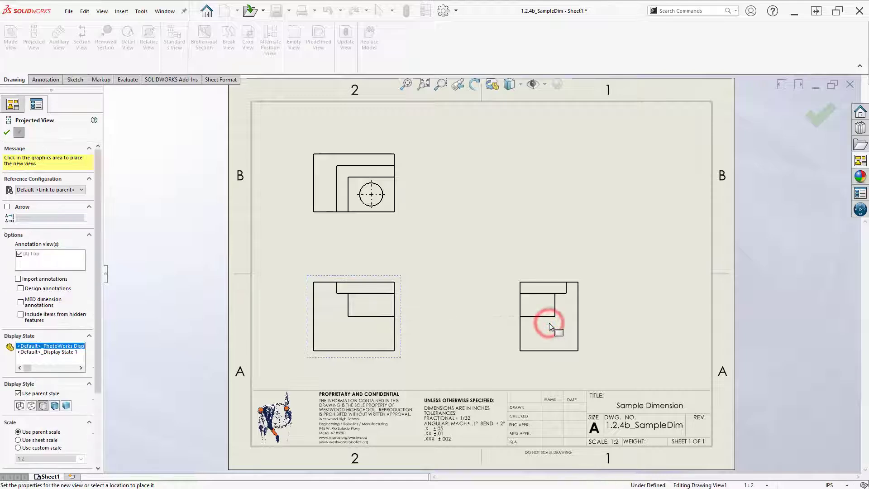
click(543, 219)
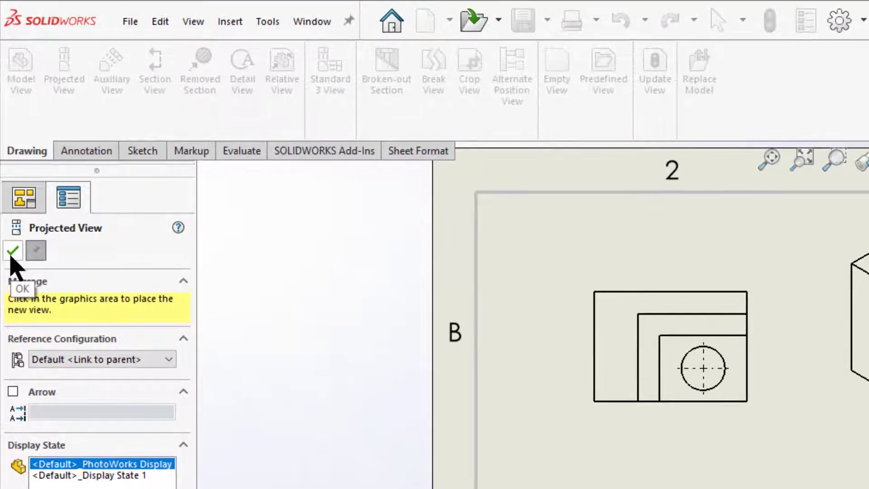
click(11, 253)
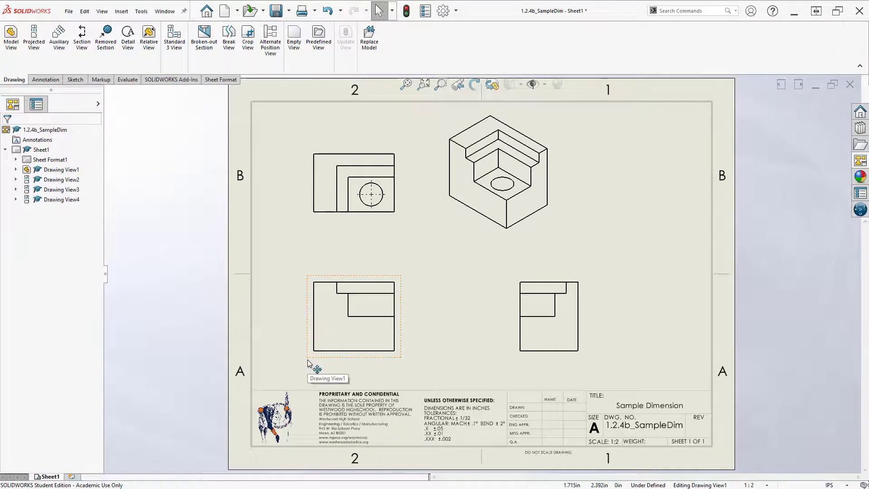
Set the front view's display style to Hidden Lines Visible.
click(308, 359)
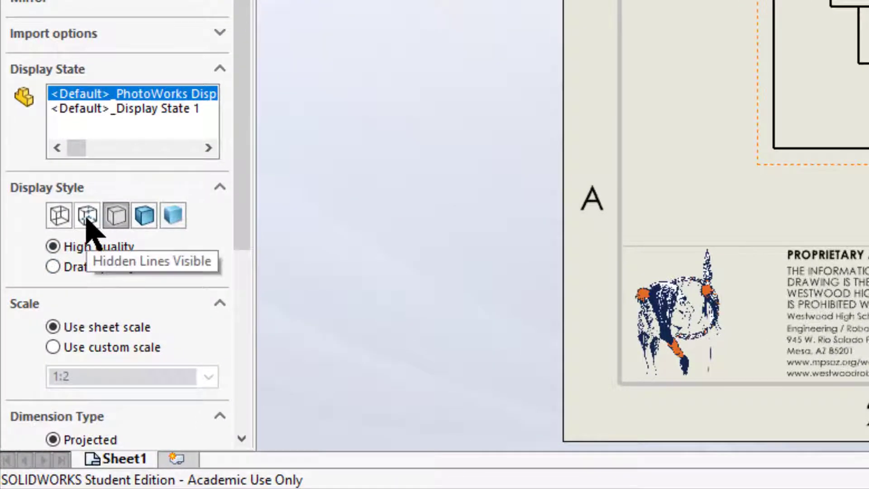
click(87, 217)
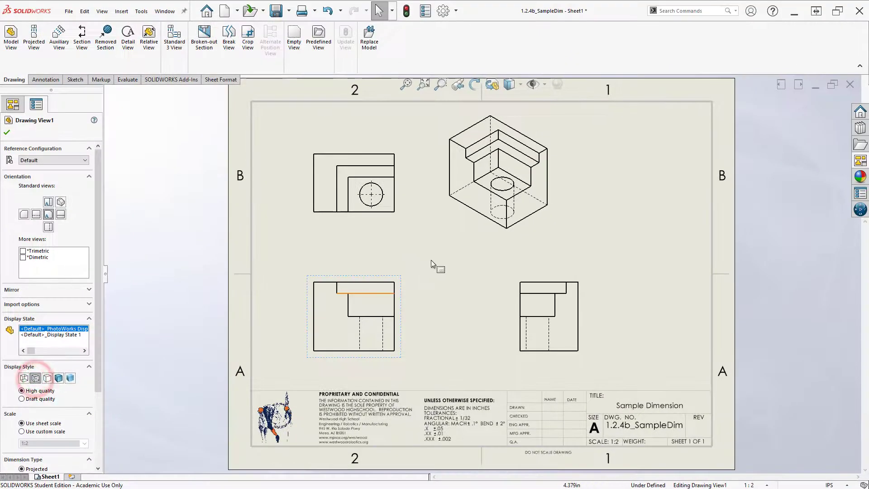
click(302, 240)
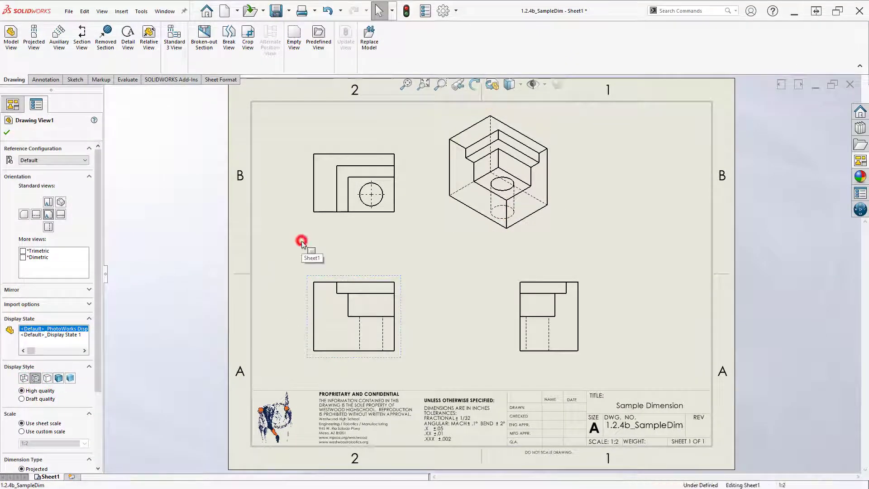
Set the isometric view to Shaded With Edges and move it farther from the top view, above the right-side view.
click(527, 233)
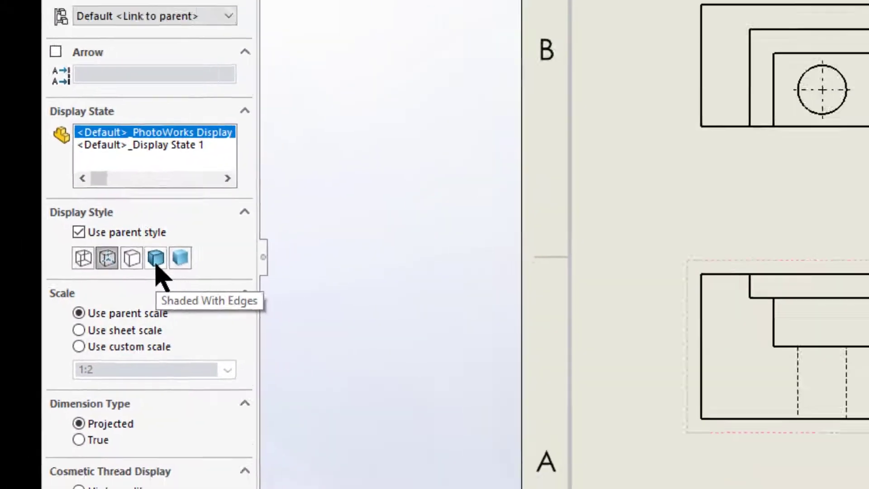
click(185, 254)
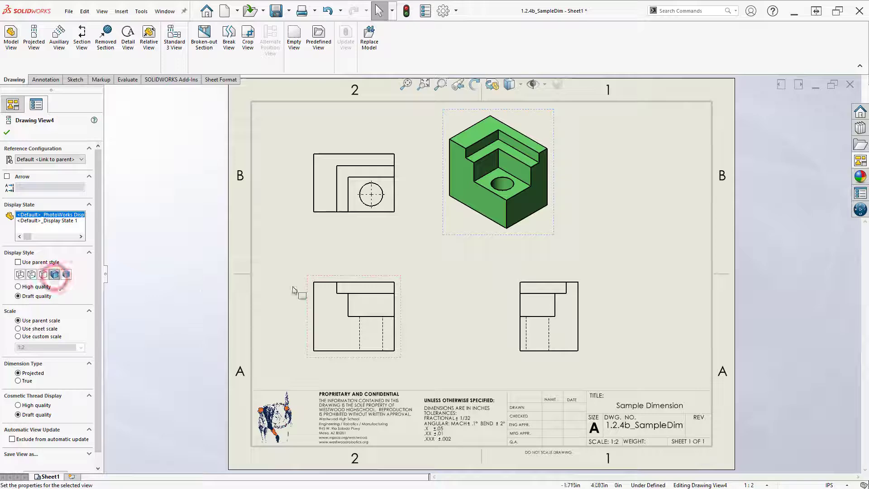
mouse_move(489, 233)
mouse_down()
mouse_move(559, 245)
mouse_move(544, 249)
mouse_up()
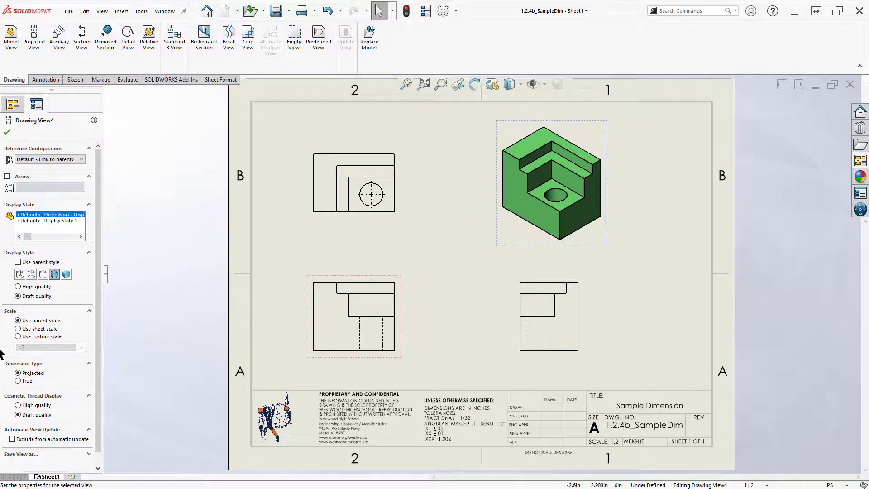
Add a Smart Dimension for the inner pocket's width, placed below the top view.
key(alt+Tab)
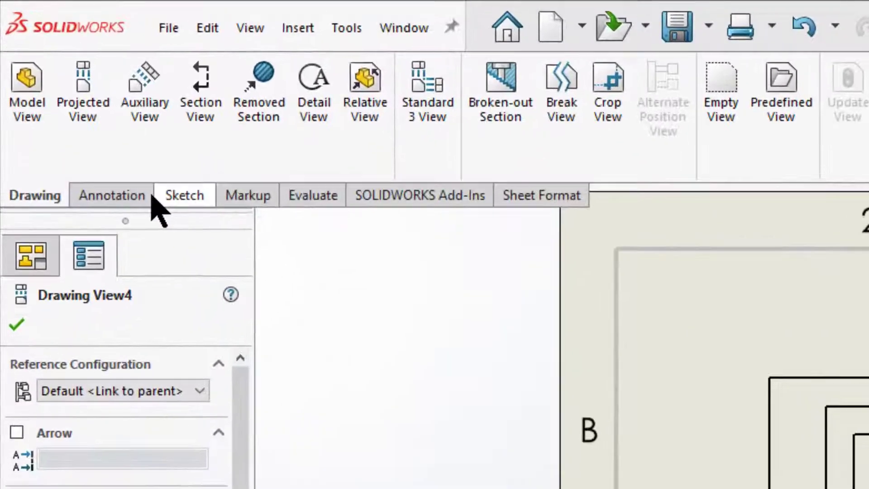
click(131, 206)
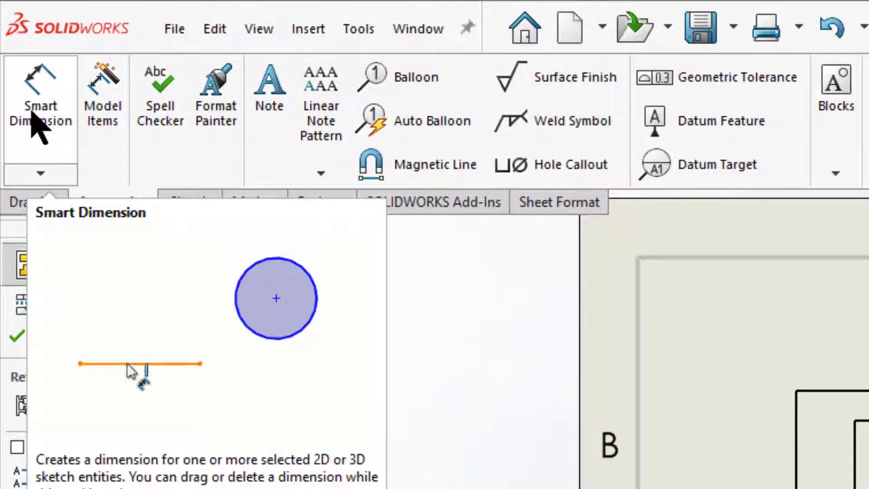
click(33, 113)
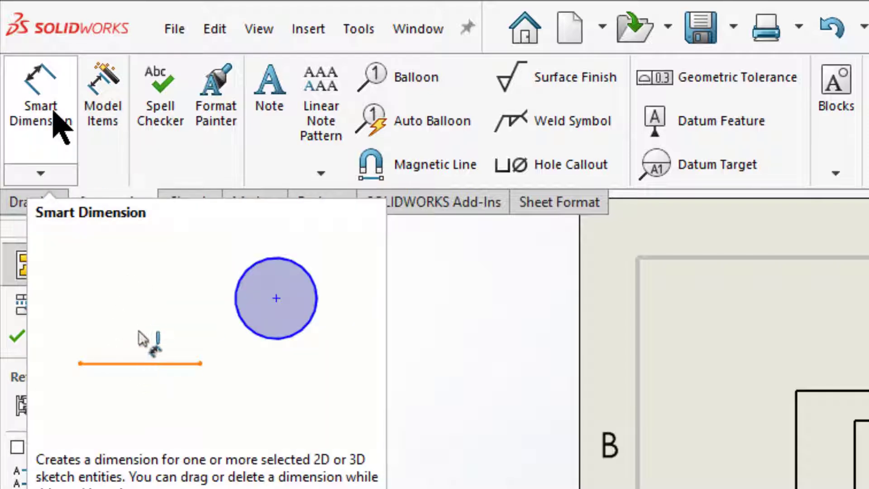
click(47, 131)
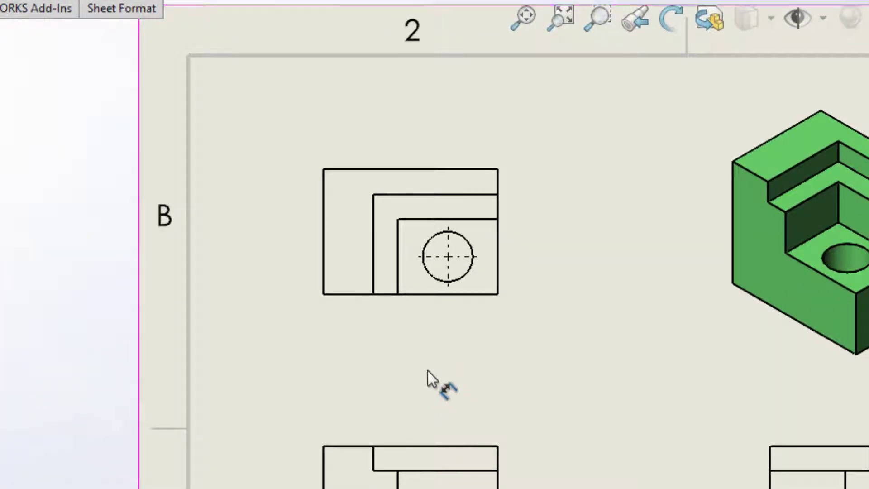
click(401, 283)
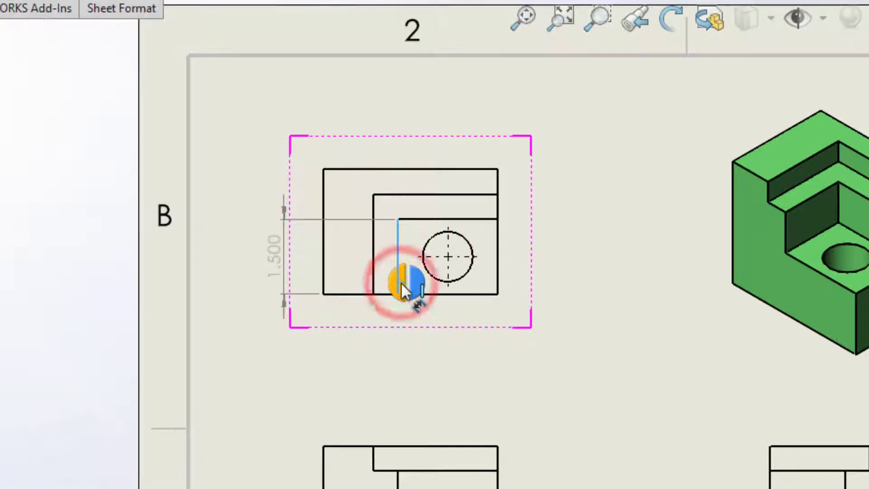
click(497, 278)
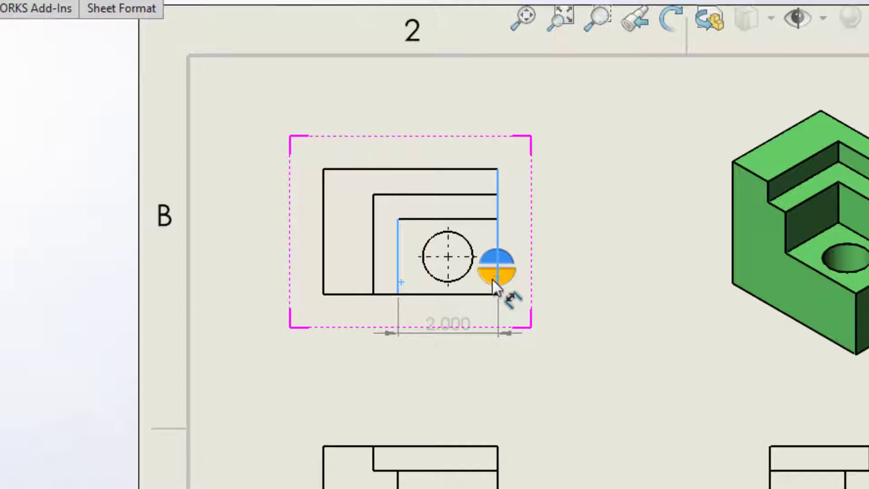
click(492, 279)
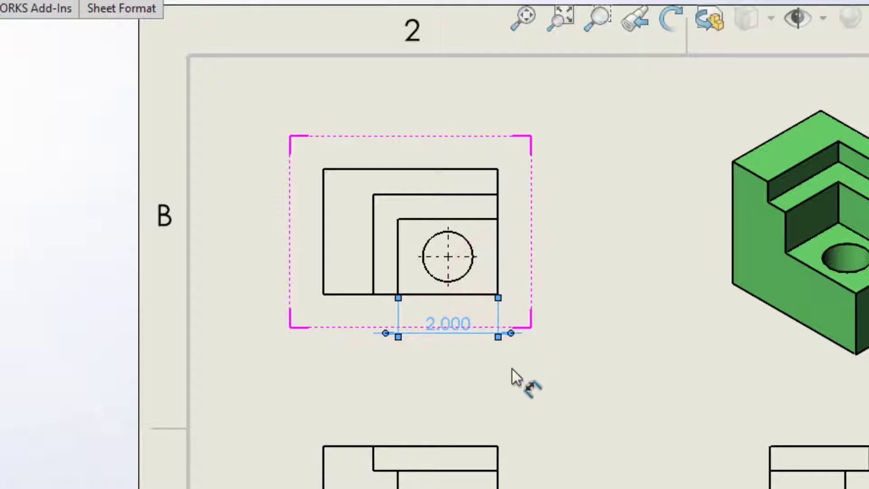
Dimension the inner pocket's depth between its back edge and the part's front edge, placed beside the top view's right edge.
click(480, 294)
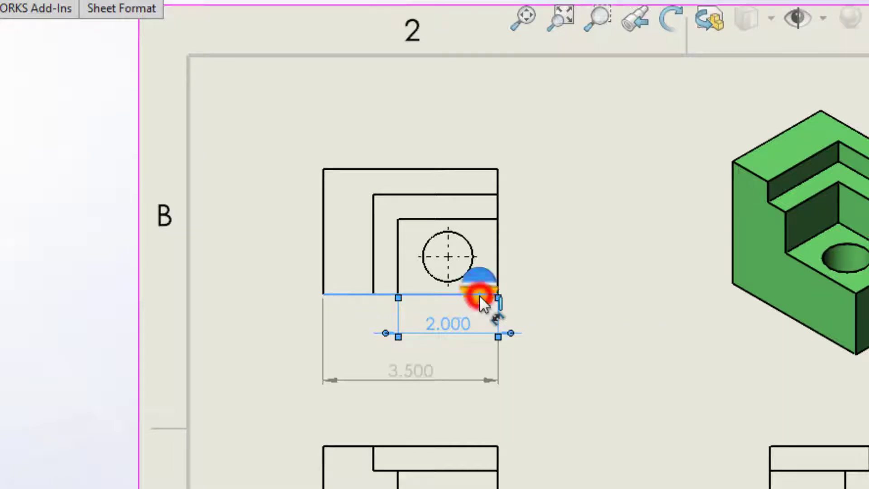
click(472, 221)
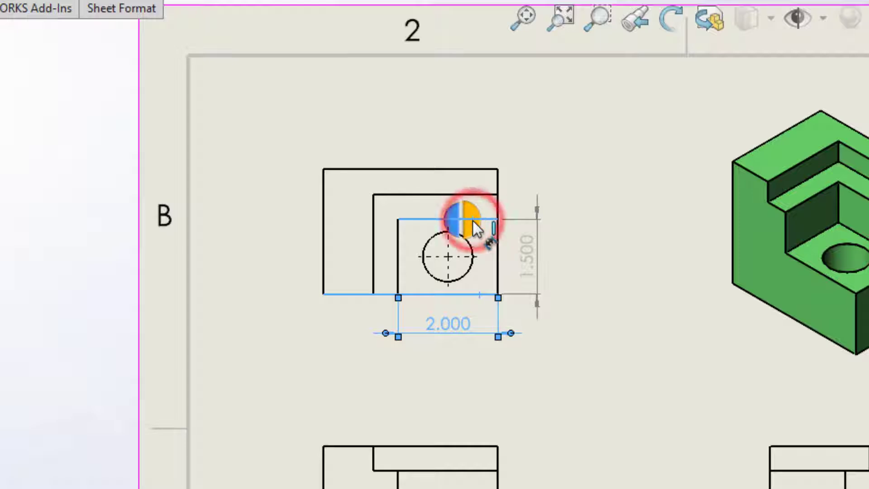
click(473, 225)
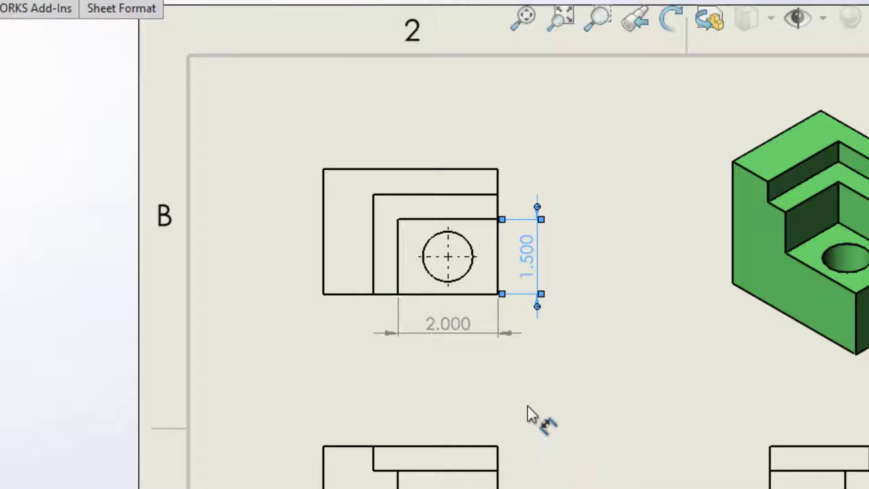
Dimension the hole centre's distance from the part's front edge, placed beside the top view's right edge.
scroll(476, 302, up, 2)
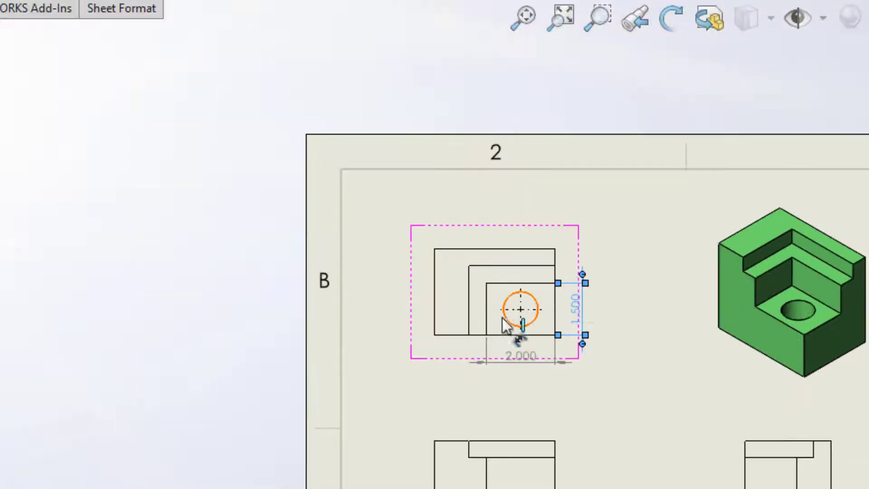
scroll(543, 333, down, 2)
scroll(582, 353, down, 5)
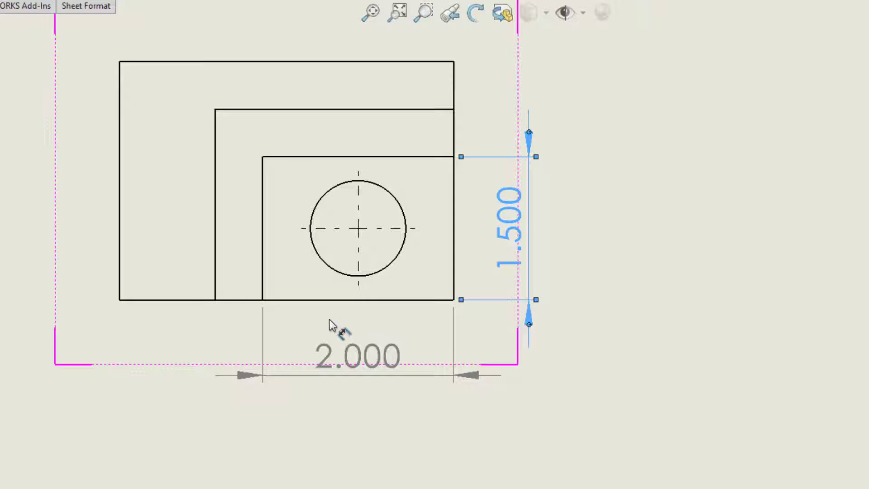
click(297, 301)
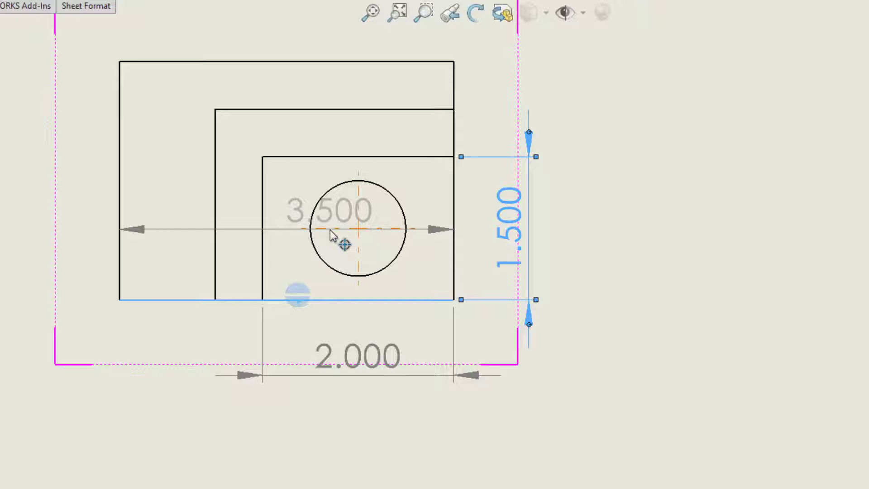
click(330, 230)
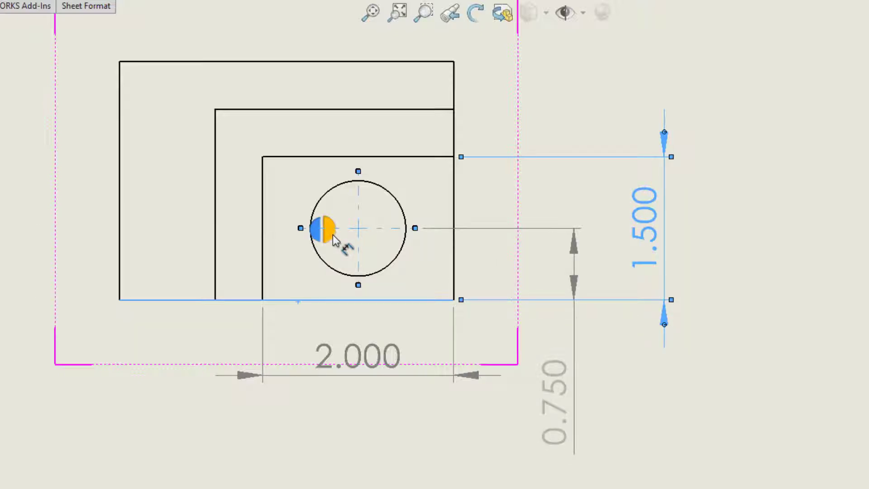
click(333, 234)
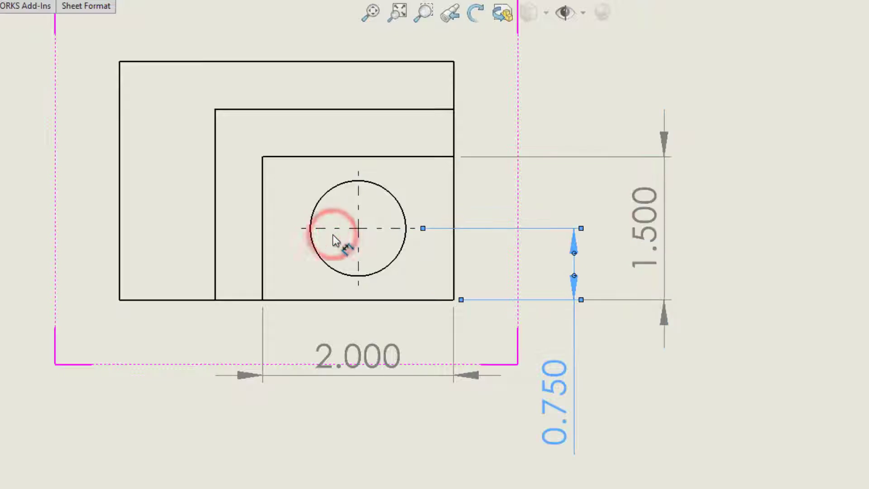
Dimension the hole centre's distance from the part's right edge, placed below the top view.
click(453, 285)
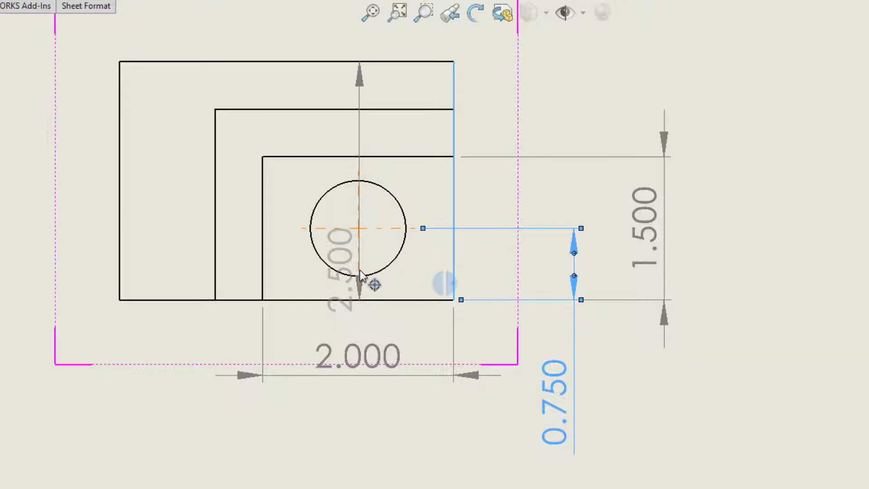
click(360, 271)
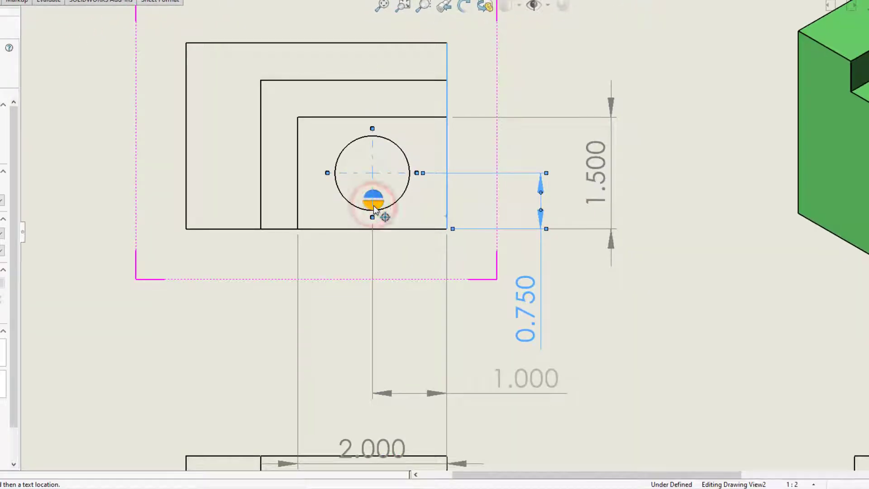
click(374, 205)
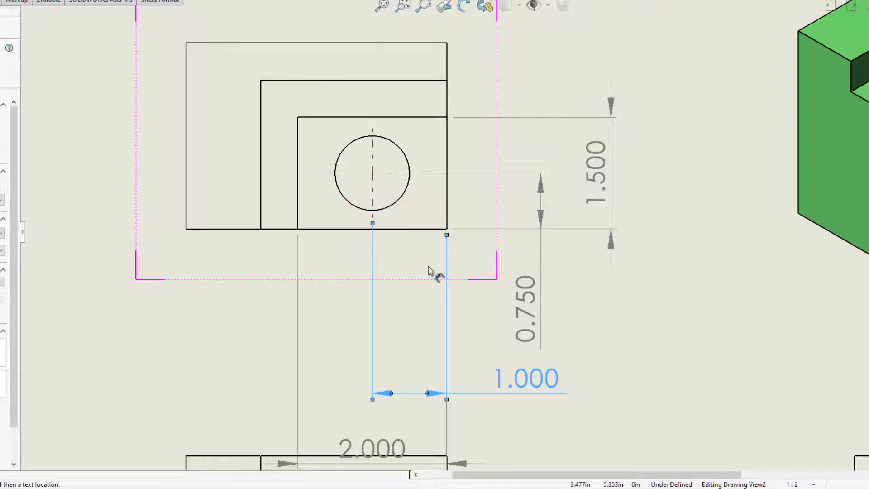
Set the document's length unit precision to two decimals (.12), keeping the IPS unit system.
scroll(428, 267, down, 1)
scroll(428, 267, up, 3)
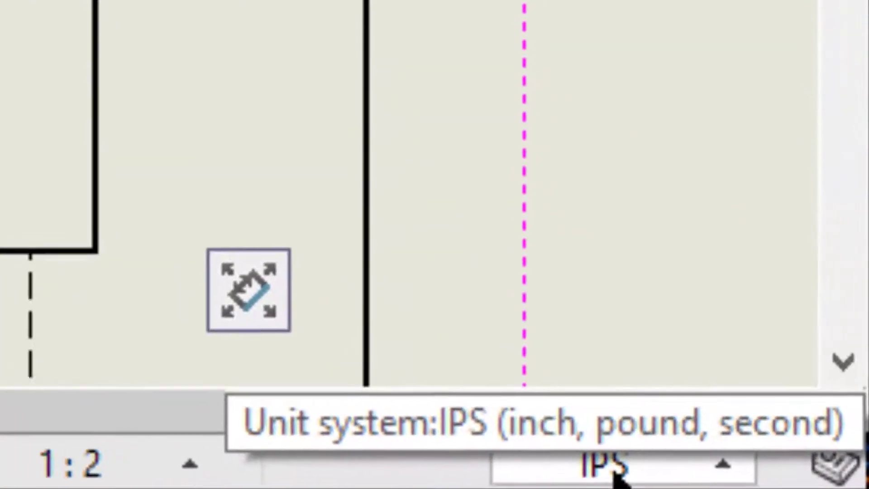
click(830, 485)
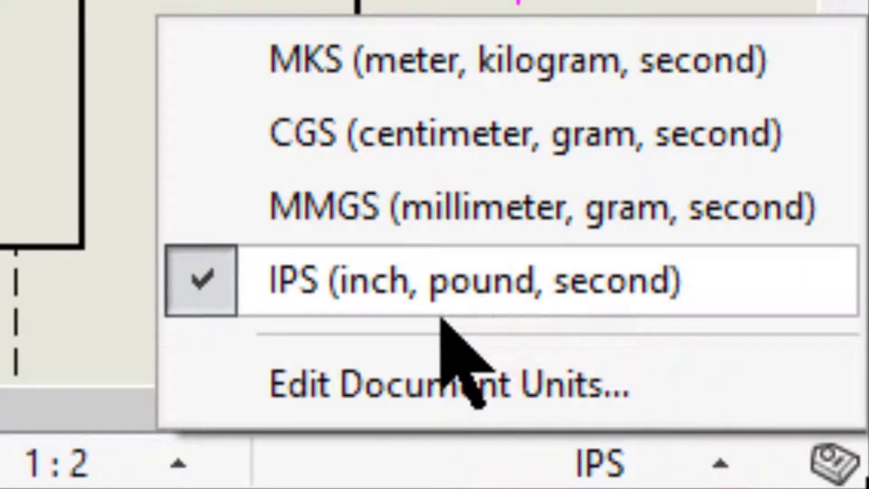
click(410, 389)
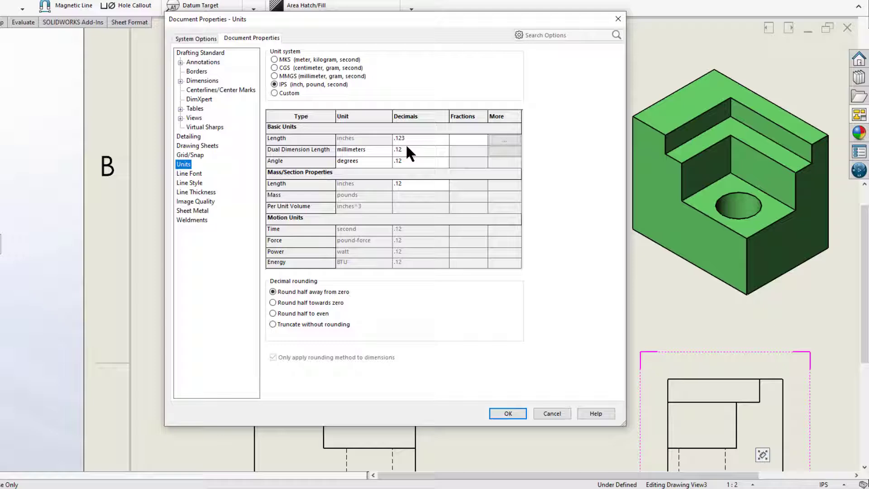
click(401, 172)
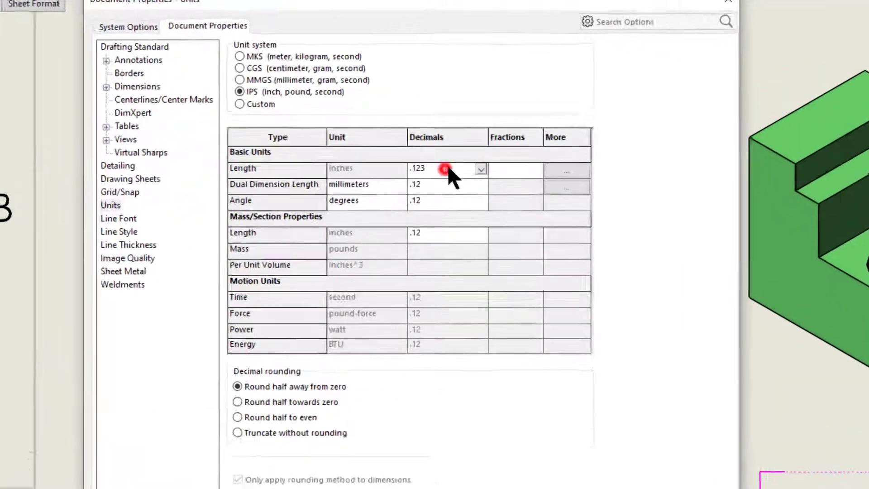
click(481, 169)
click(430, 185)
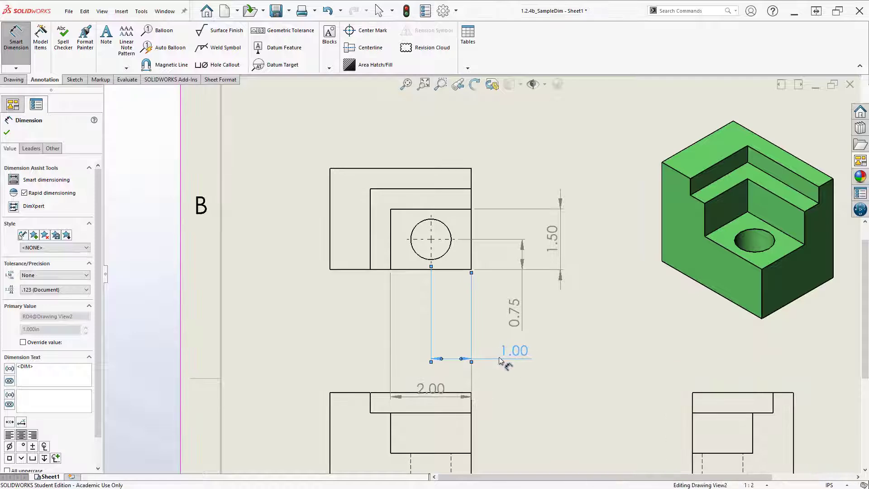
Move the hole location and pocket size dimensions closer to the top view, with the hole dimensions innermost.
drag(514, 321, 515, 299)
drag(512, 353, 497, 320)
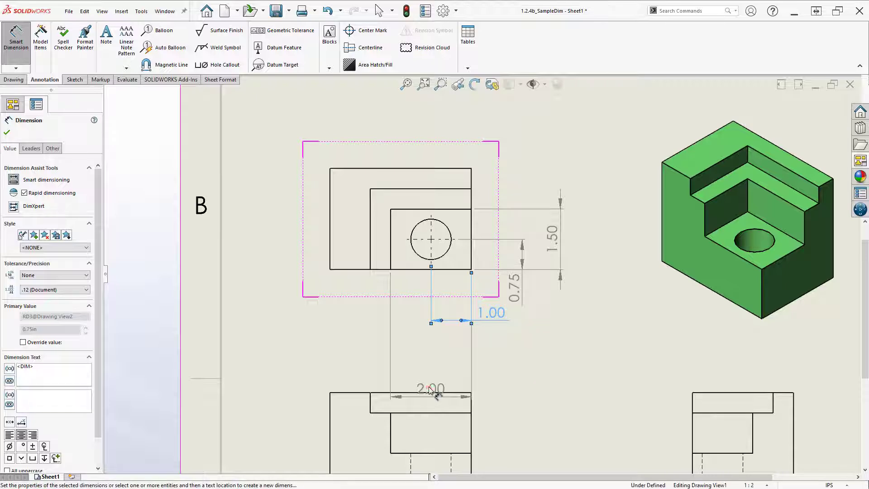
drag(428, 386, 441, 333)
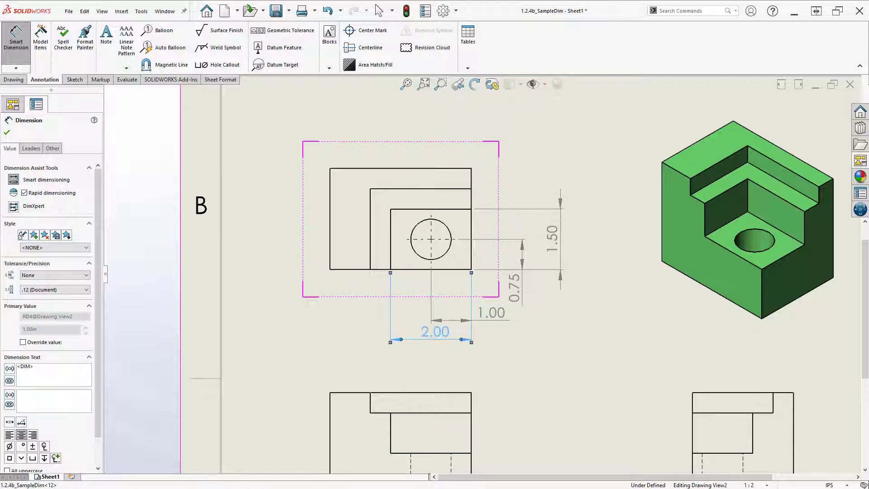
mouse_move(555, 238)
mouse_down()
mouse_move(534, 248)
mouse_move(558, 244)
mouse_move(542, 246)
mouse_up()
click(596, 281)
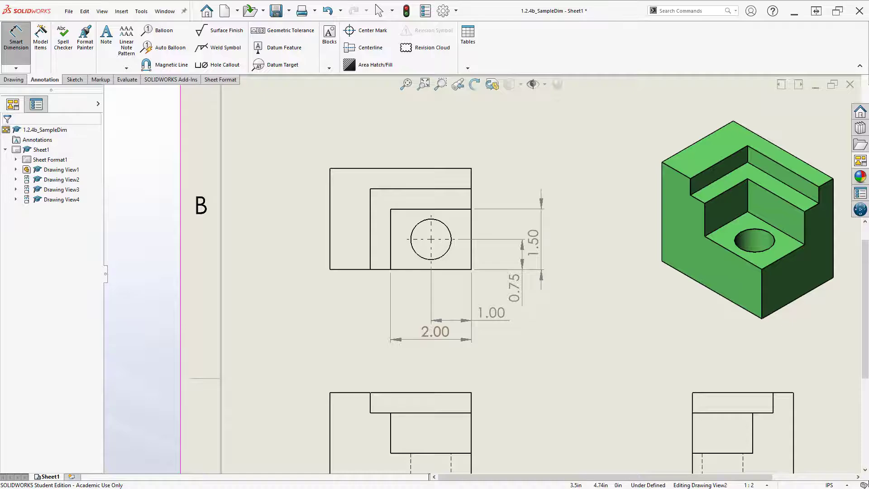
drag(0, 86, 335, 64)
double_click(336, 64)
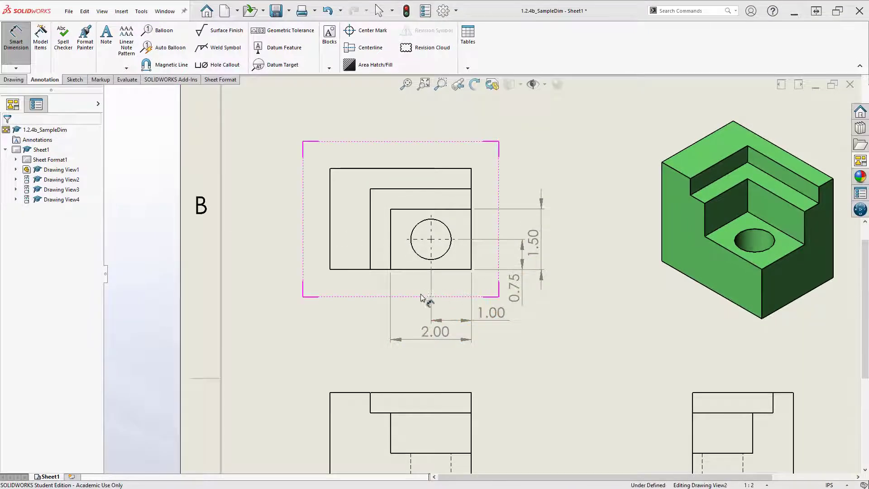
Dimension the outer step's depth from the front edge beside the top view, and its width from the right edge below the view.
click(407, 270)
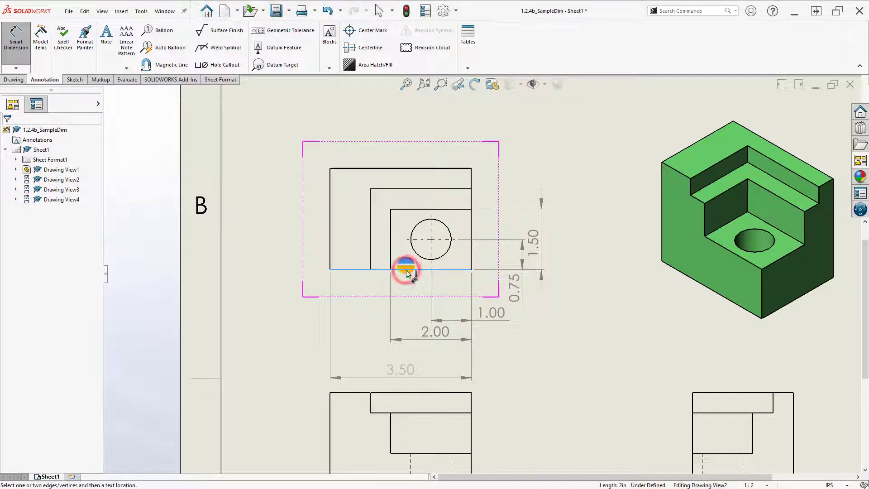
click(407, 189)
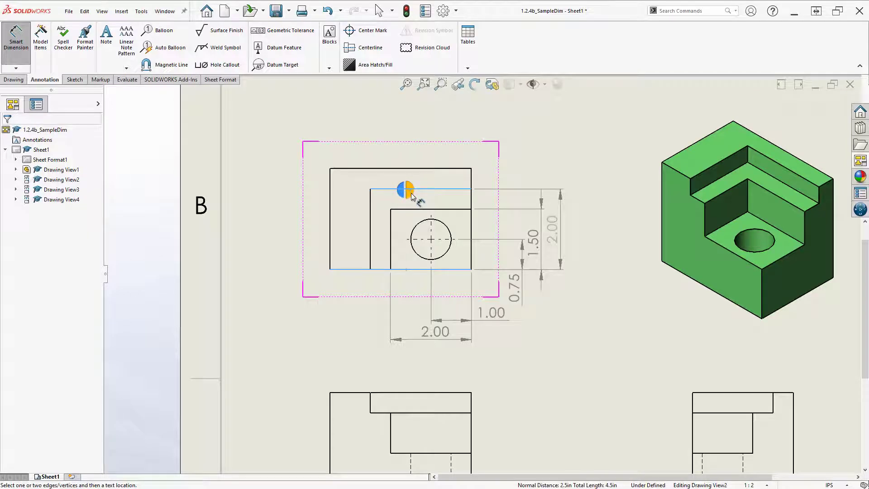
click(411, 194)
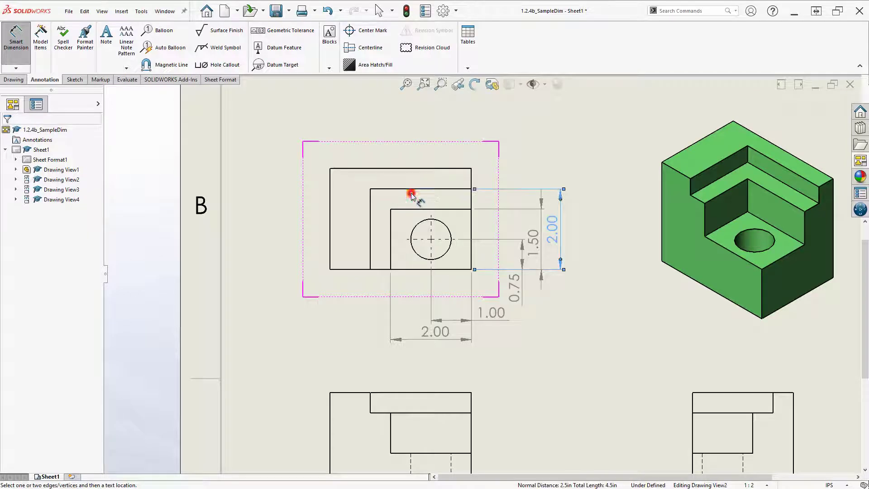
click(472, 227)
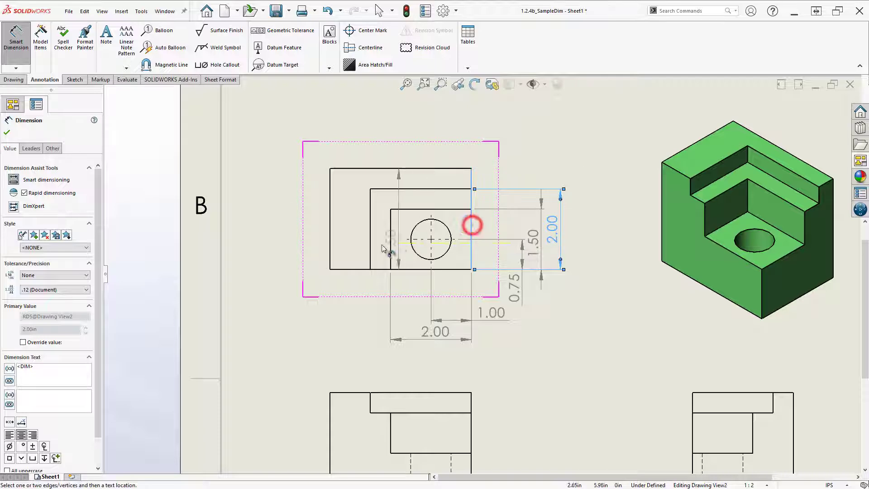
click(371, 245)
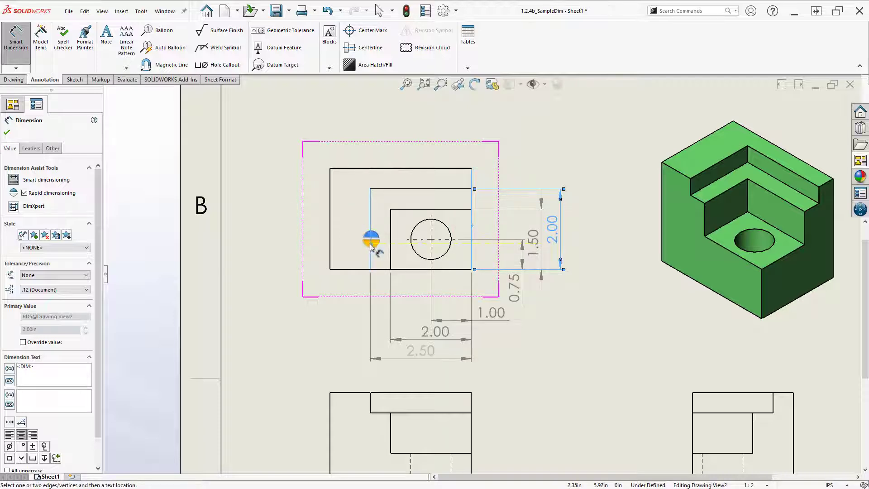
click(369, 246)
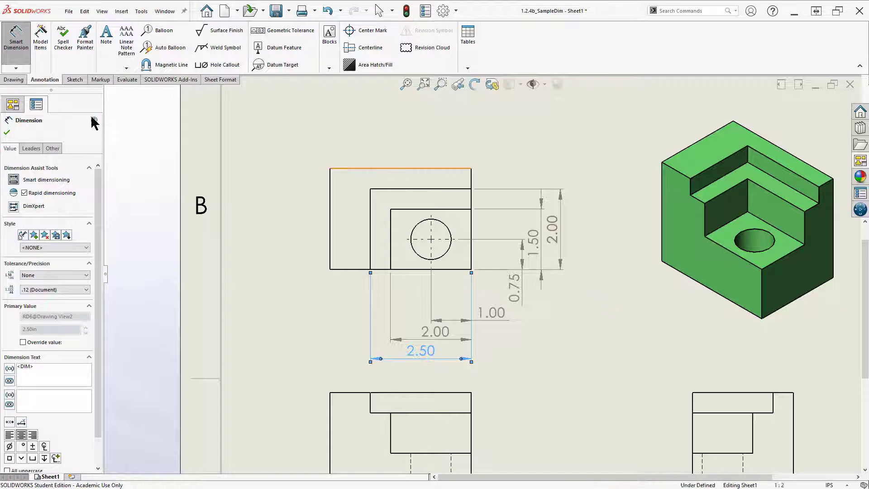
Add a diameter dimension to the hole in the top view, placed diagonally outside the view beyond the other dimensions.
click(16, 51)
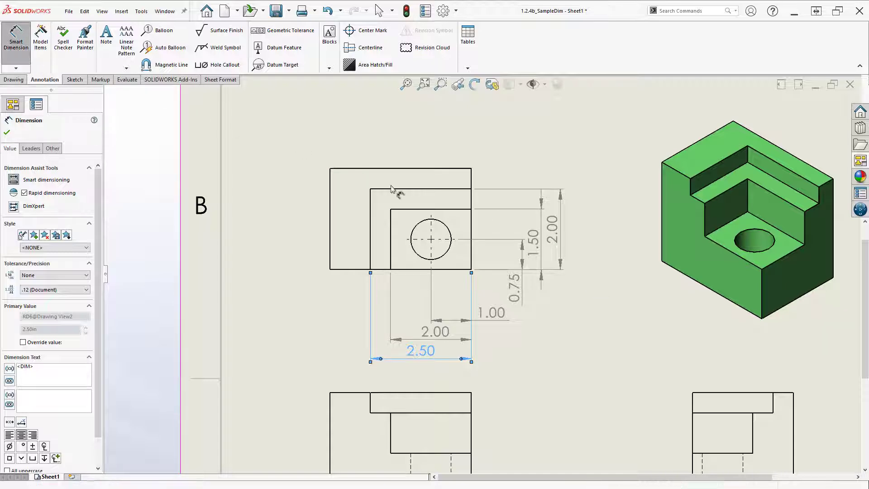
click(448, 229)
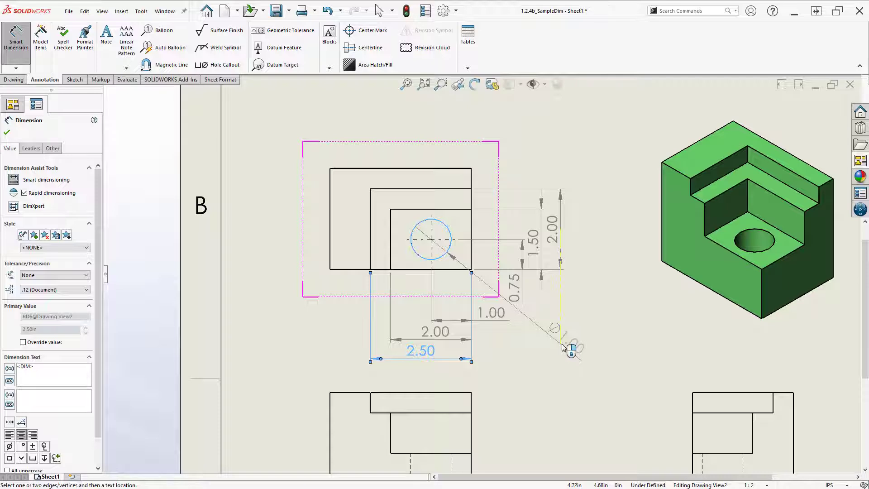
click(562, 347)
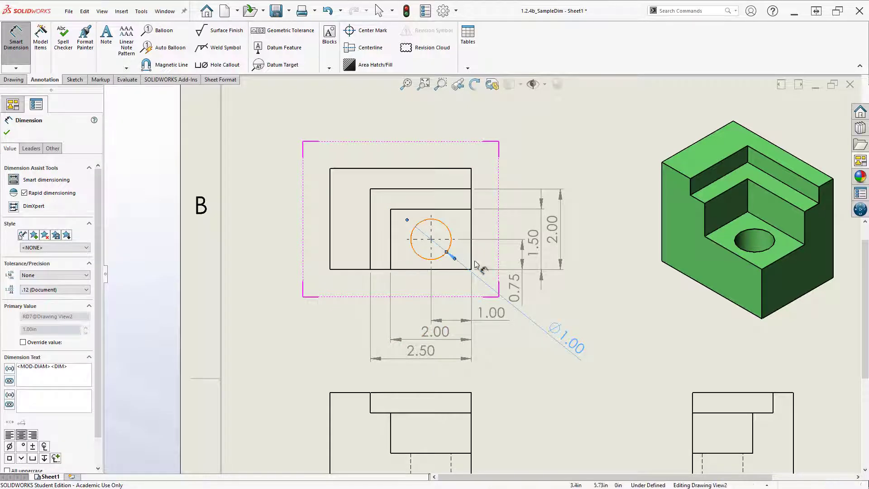
Dimension the pocket floor's height above the base in the front view, placed just outside its right edge.
scroll(453, 267, up, 1)
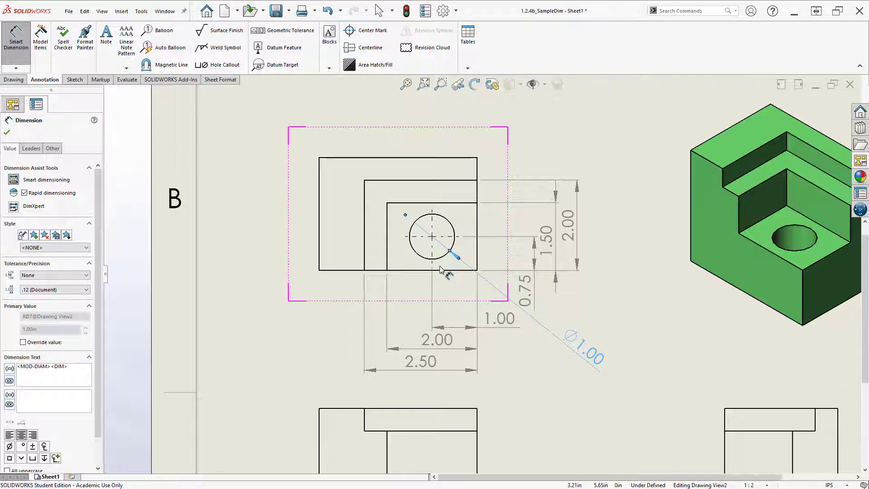
scroll(655, 347, down, 1)
scroll(656, 347, up, 1)
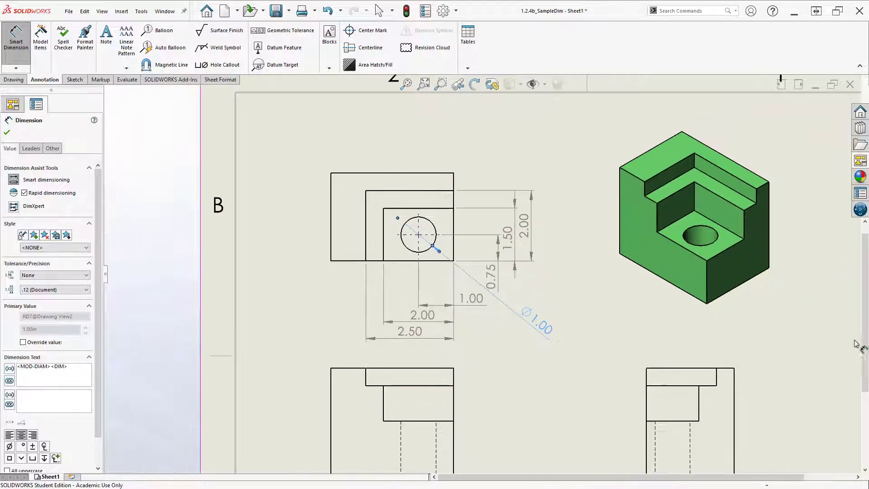
scroll(865, 362, down, 3)
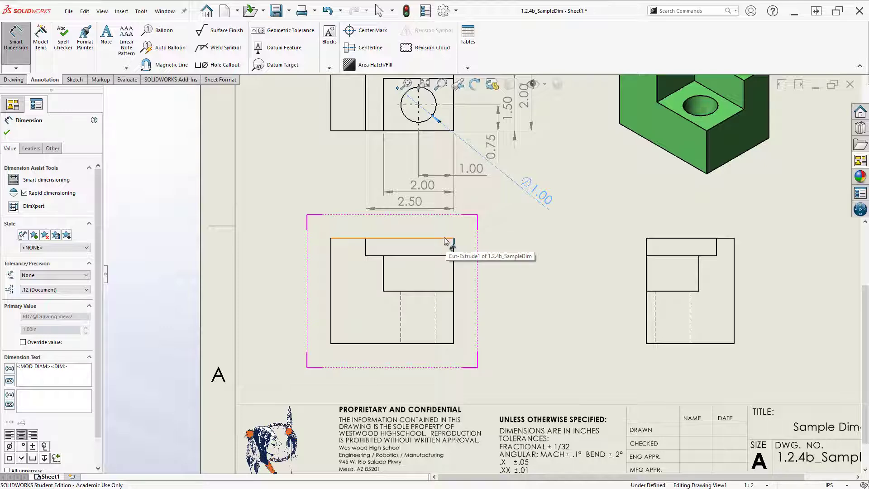
click(425, 342)
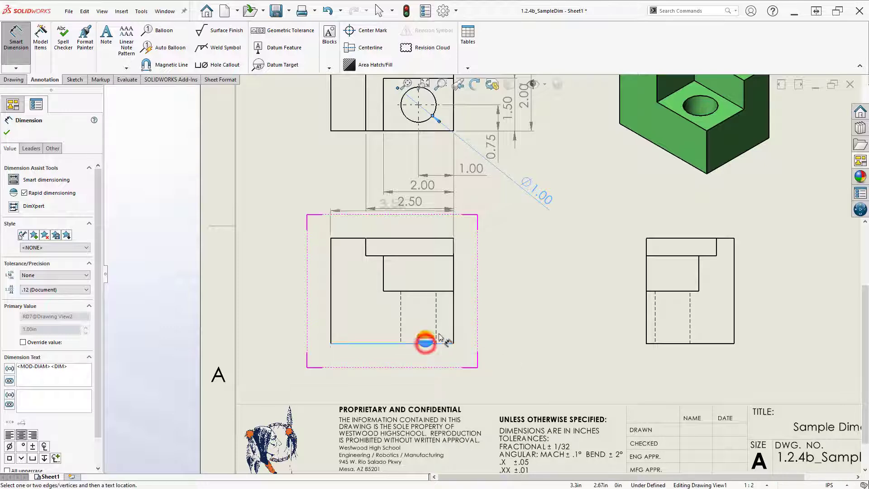
click(446, 292)
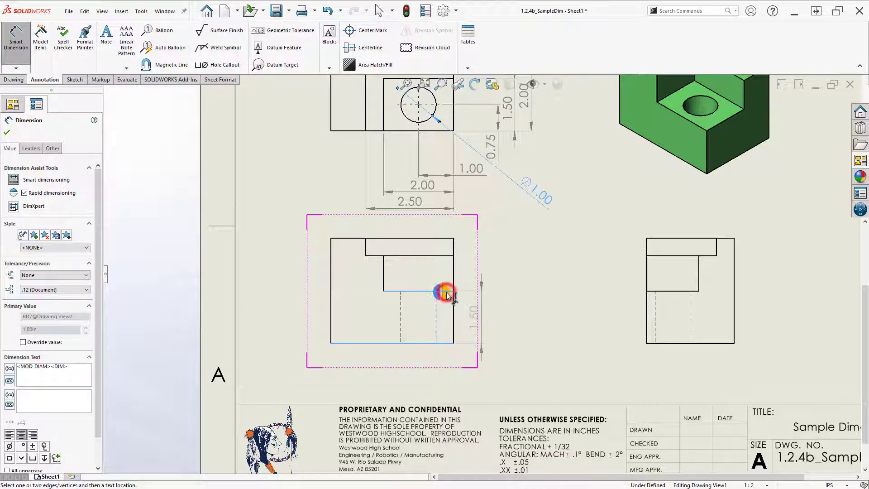
click(477, 318)
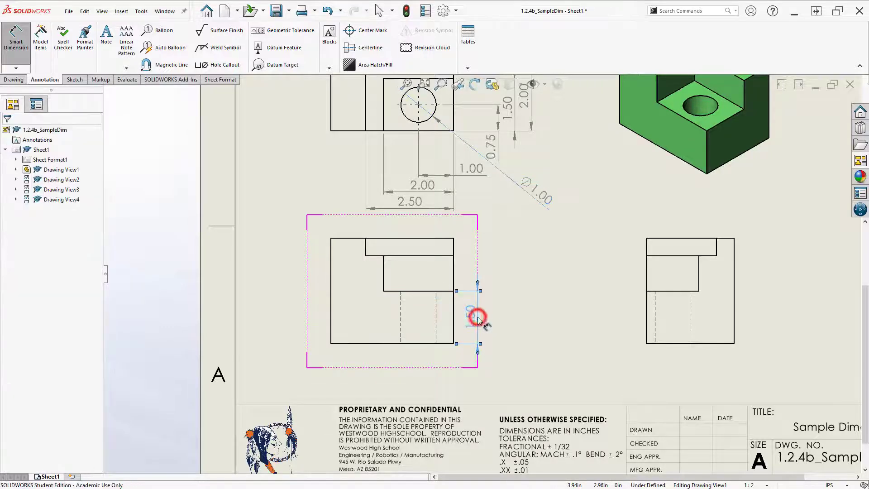
Dimension the upper step ledge's height above the base in the front view, placed outside the pocket floor height dimension.
click(423, 344)
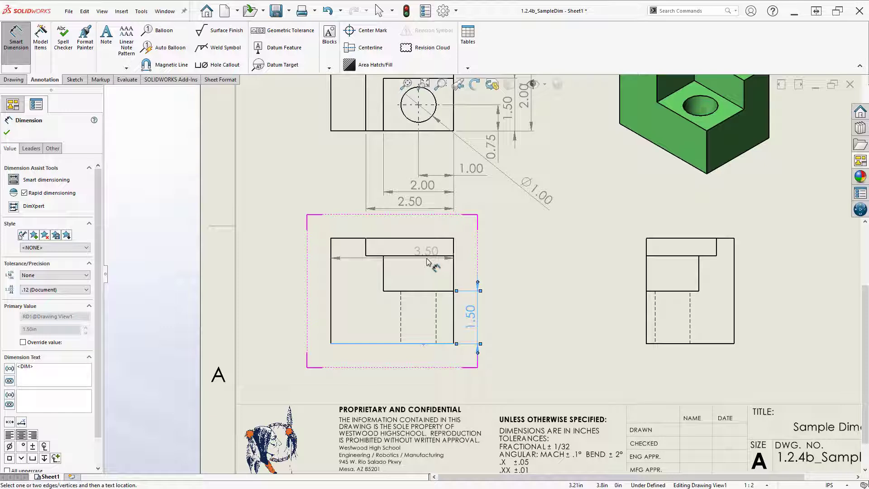
click(426, 255)
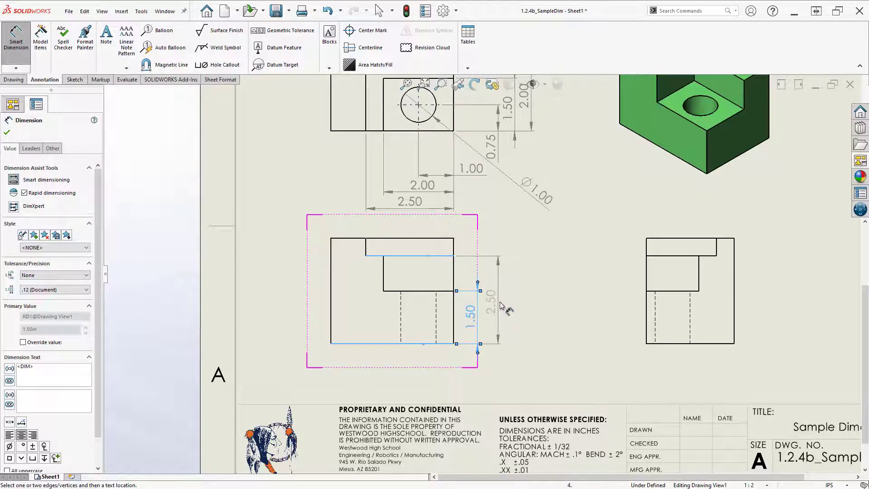
click(500, 303)
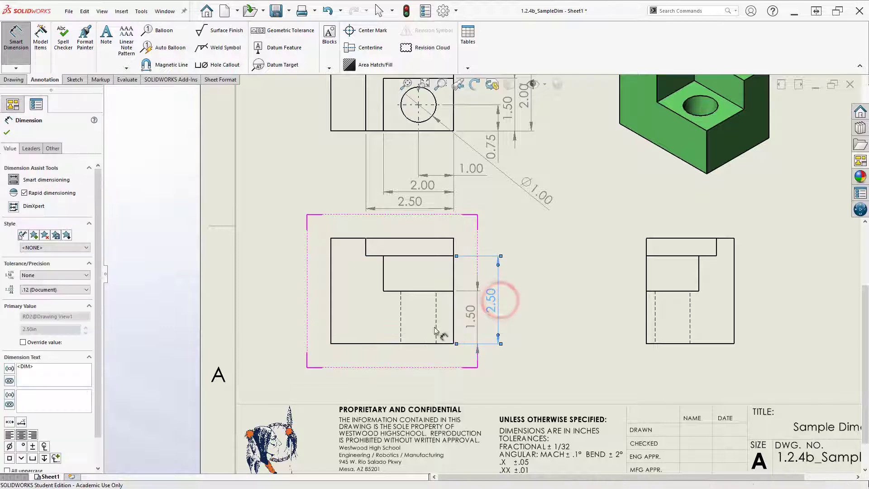
Dimension the part's overall height in the front view, placed outside the upper step ledge's height dimension.
click(418, 345)
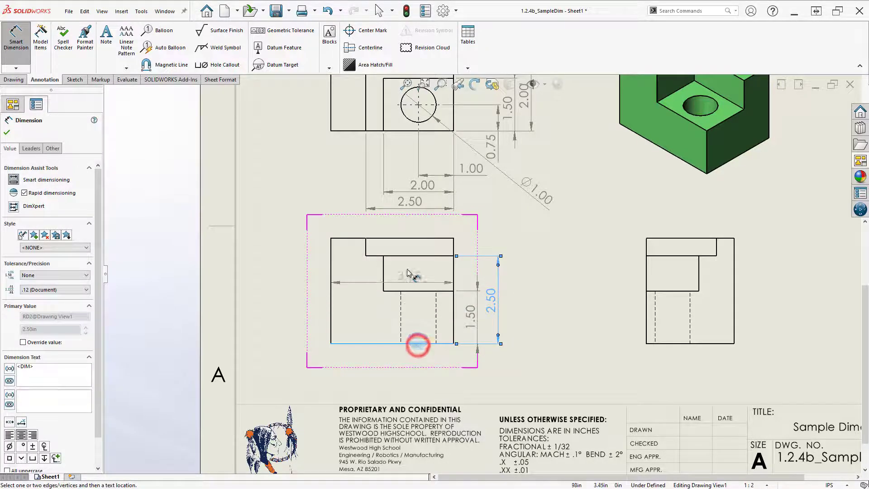
click(410, 239)
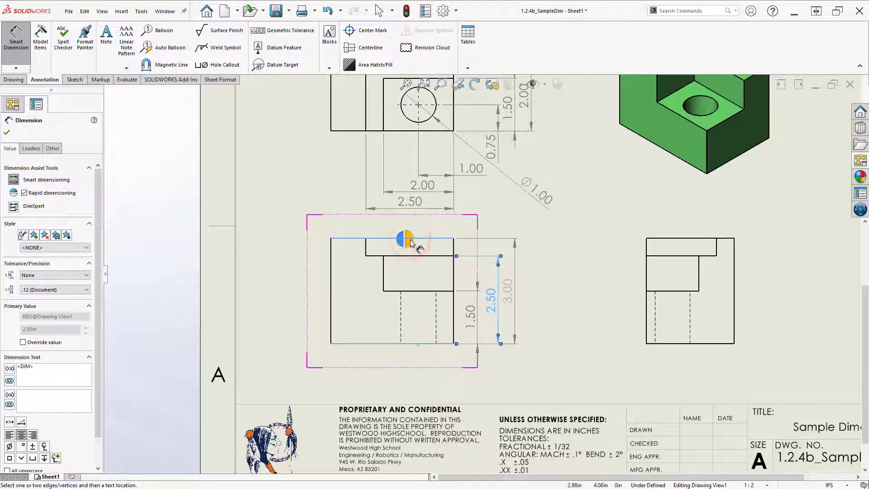
click(410, 242)
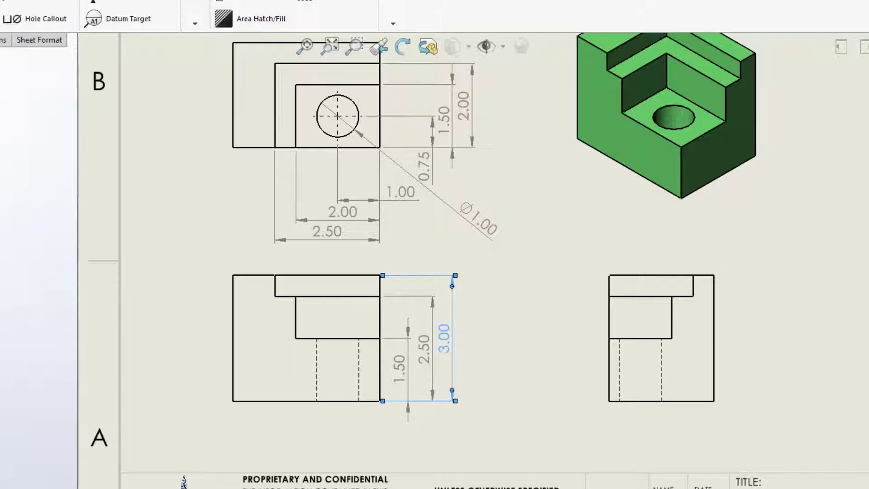
Consult the feature dimensioning chart in the browser, and dimension the top view's overall depth outside the existing depth dimensions.
mouse_move(0, 45)
mouse_down()
mouse_move(478, 53)
mouse_move(521, 17)
mouse_up()
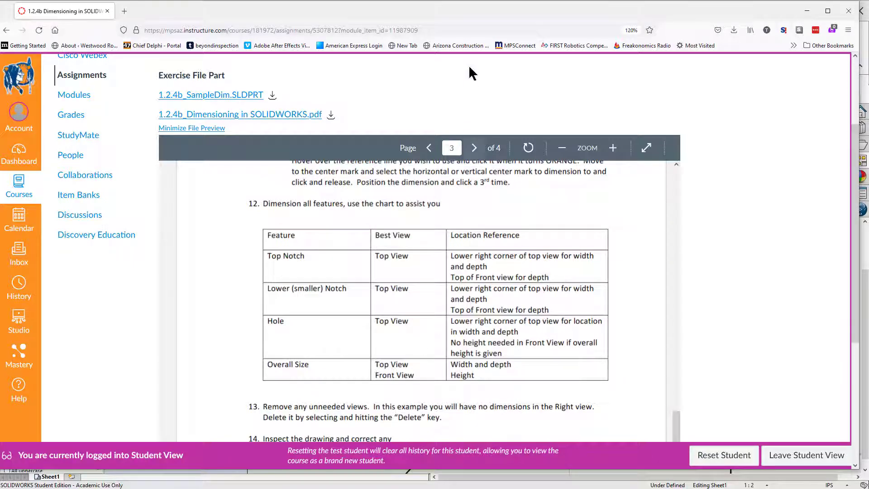
mouse_move(451, 5)
mouse_down()
mouse_move(217, 71)
mouse_move(0, 108)
mouse_up()
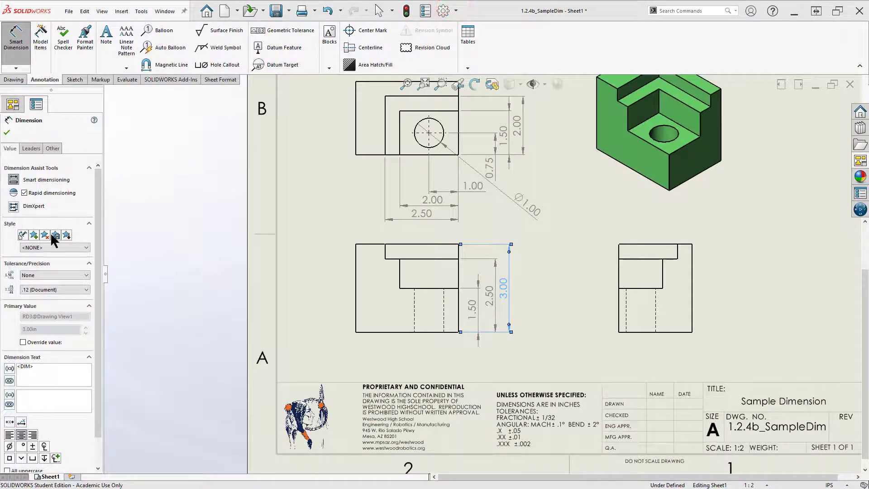
scroll(449, 199, up, 1)
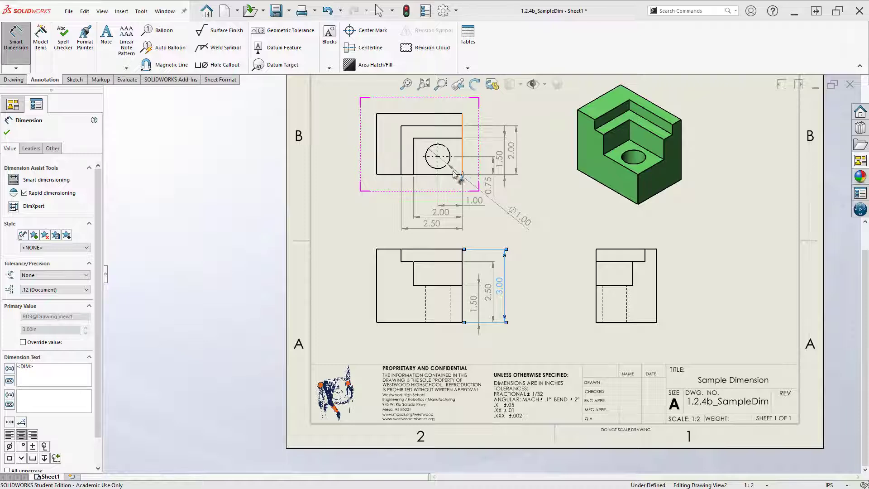
click(432, 176)
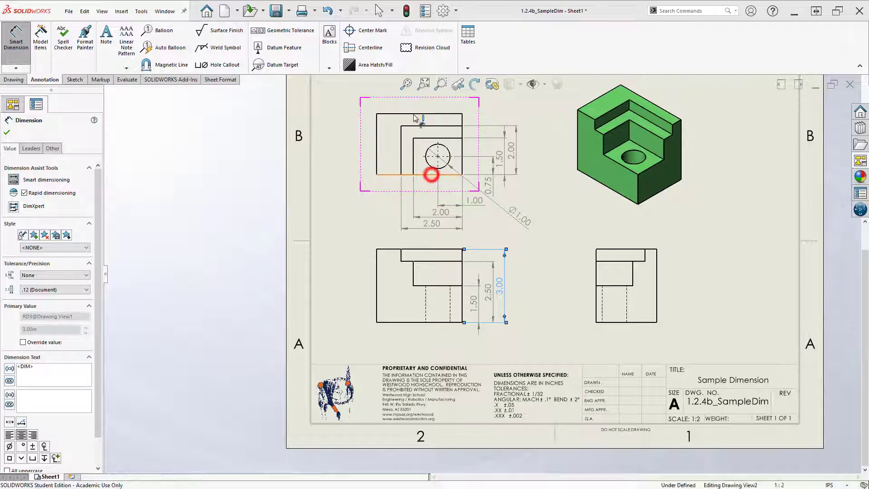
click(425, 114)
click(432, 118)
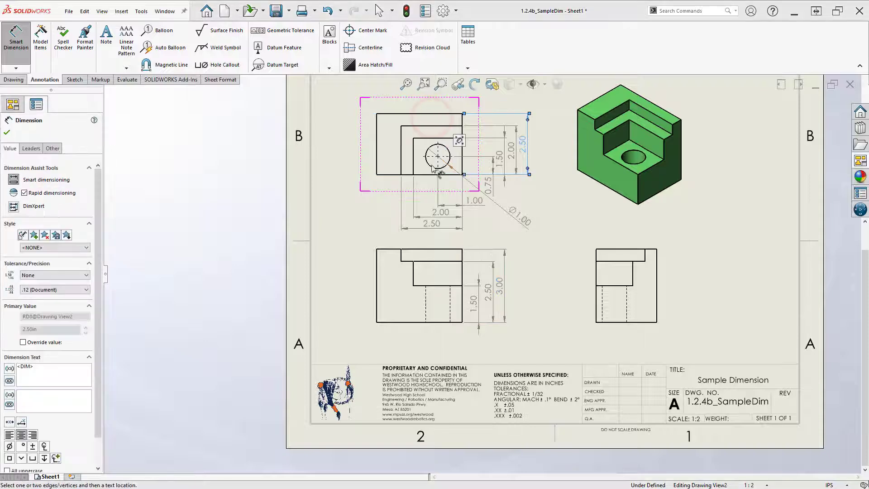
Dimension the top view's overall width between its outer side edges, placed below the existing width dimensions.
click(463, 164)
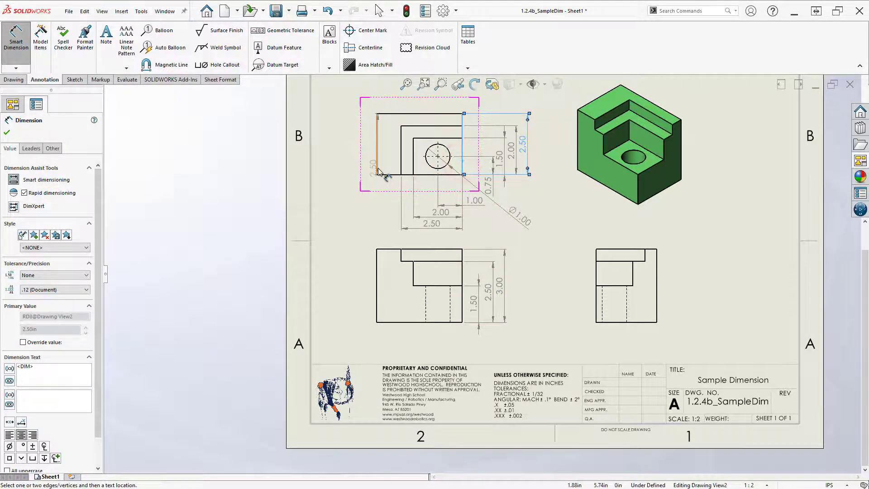
click(378, 169)
click(380, 169)
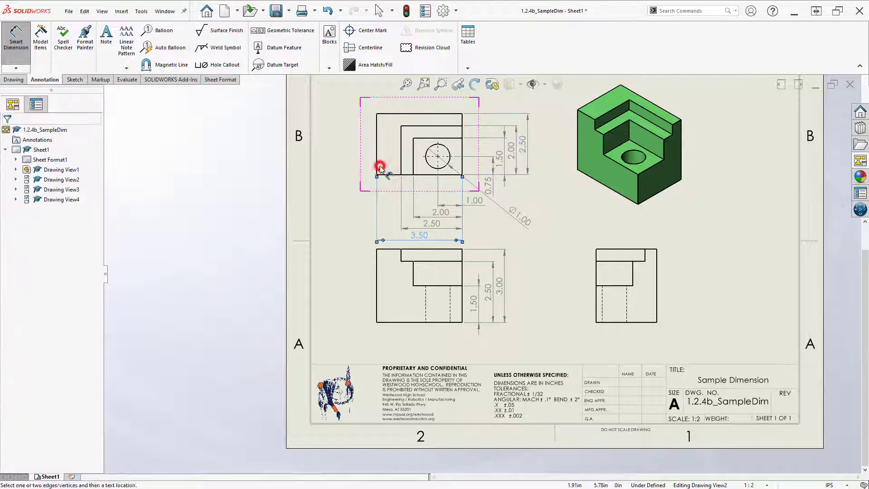
click(288, 235)
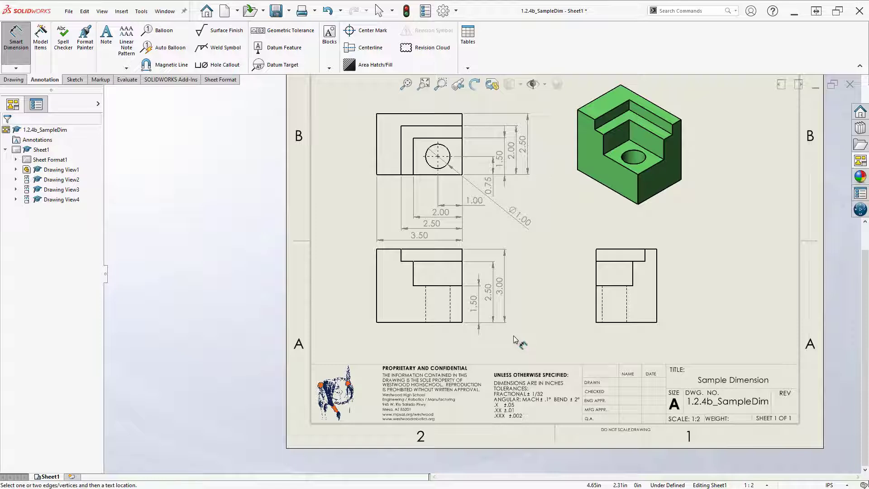
End dimensioning and delete the unneeded right side view from the sheet.
key(Escape)
mouse_move(632, 330)
mouse_down()
mouse_move(659, 334)
mouse_move(625, 338)
mouse_move(634, 335)
mouse_up()
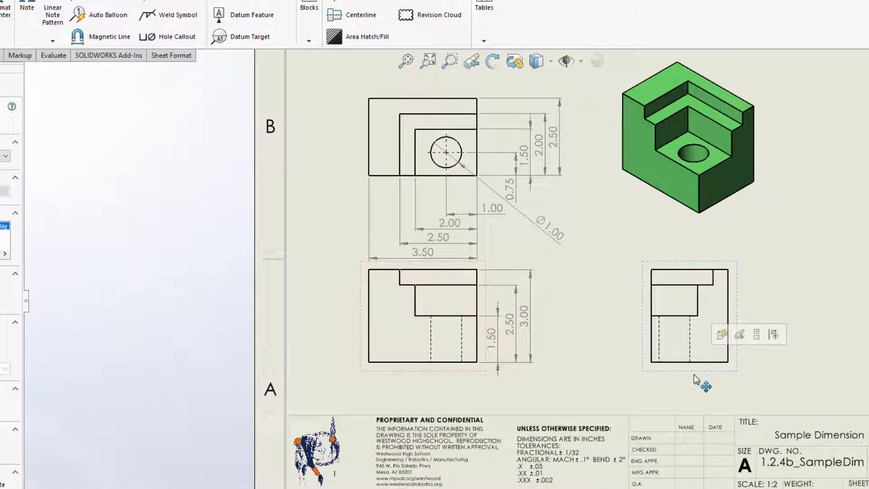
key(Delete)
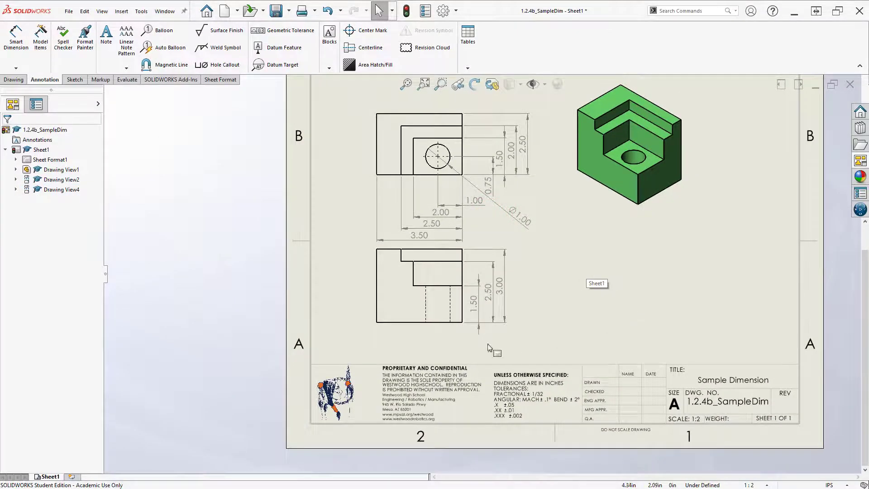
Move the front view down and right to space it from the top view, and shift the isometric view right and slightly down.
drag(434, 327, 458, 351)
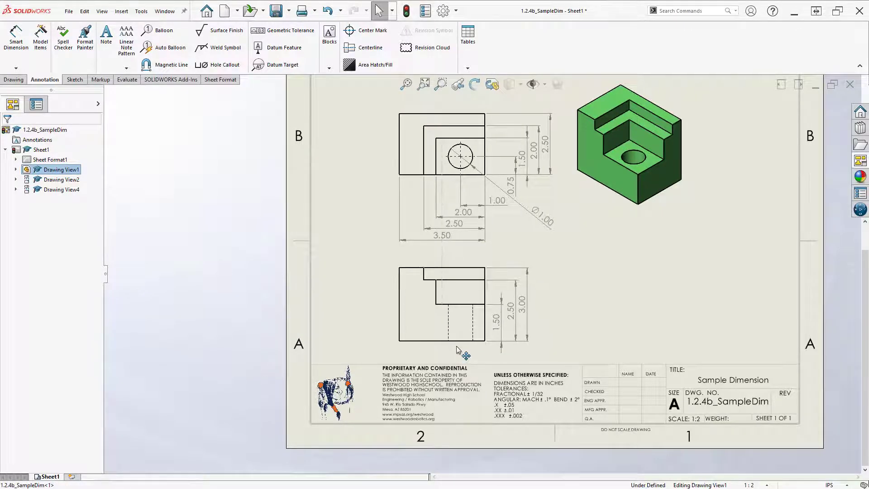
click(639, 212)
drag(655, 222, 701, 234)
click(691, 295)
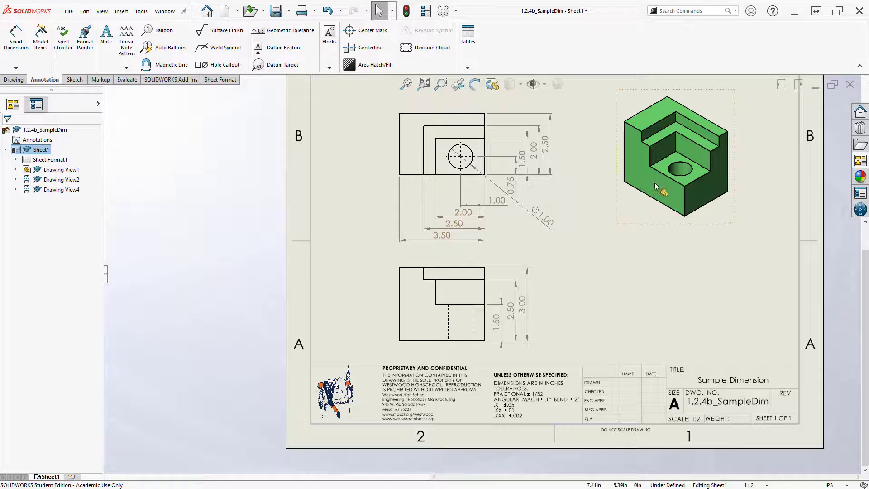
Move the hole's diameter dimension text slightly closer to the top view along its leader.
scroll(665, 186, up, 2)
scroll(670, 191, down, 1)
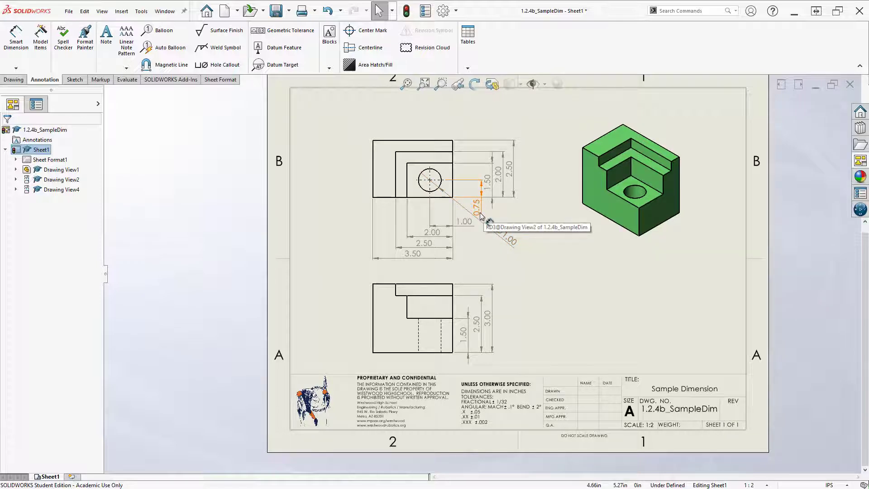
click(514, 246)
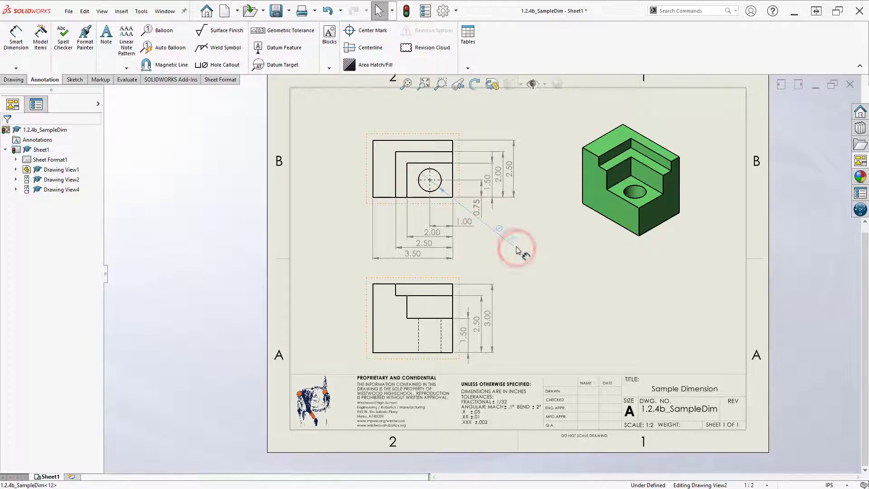
drag(516, 246, 514, 243)
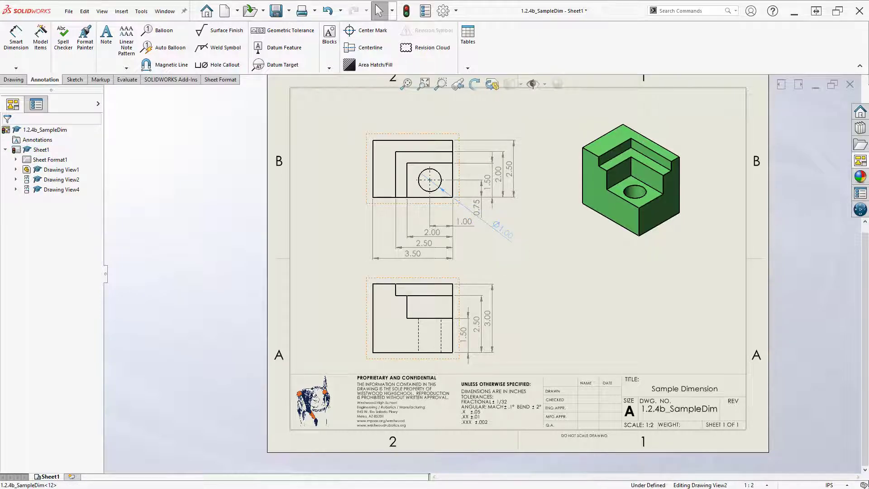
click(480, 209)
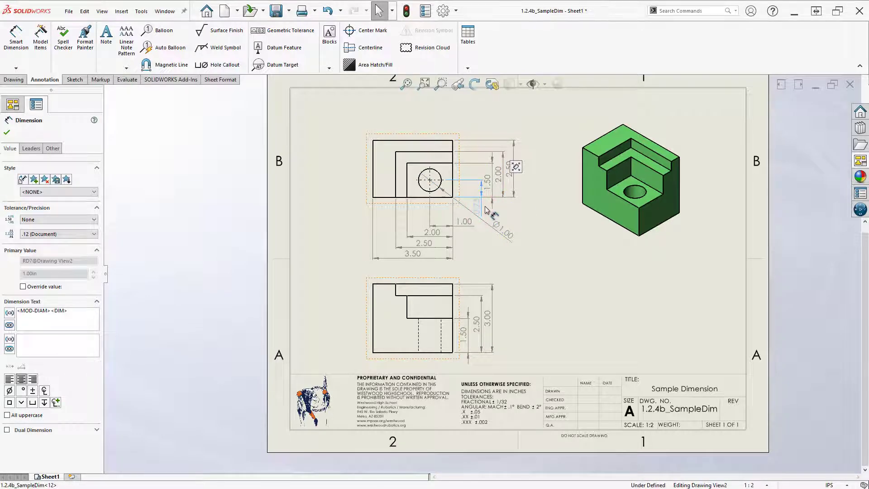
click(501, 216)
click(567, 285)
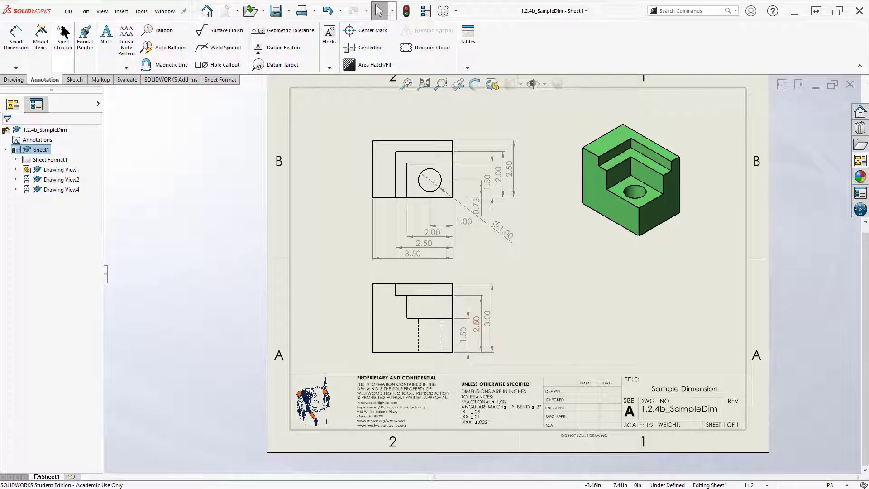
Save the drawing as 1.2.4b_SampleDim.SLDDRW in the 1.2.4 folder.
click(68, 10)
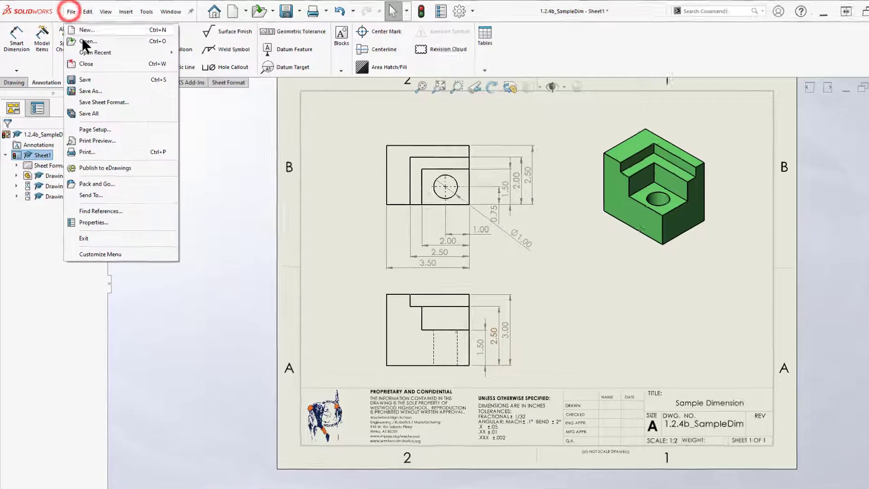
click(85, 76)
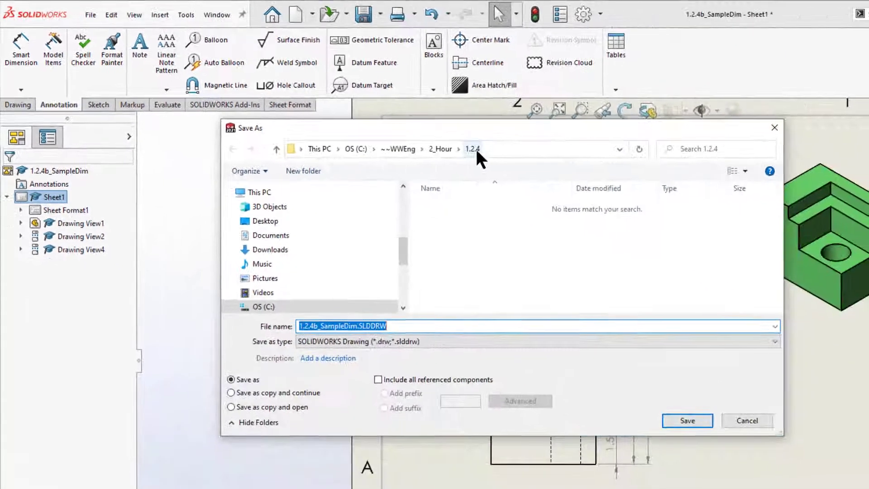
key(ctrl)
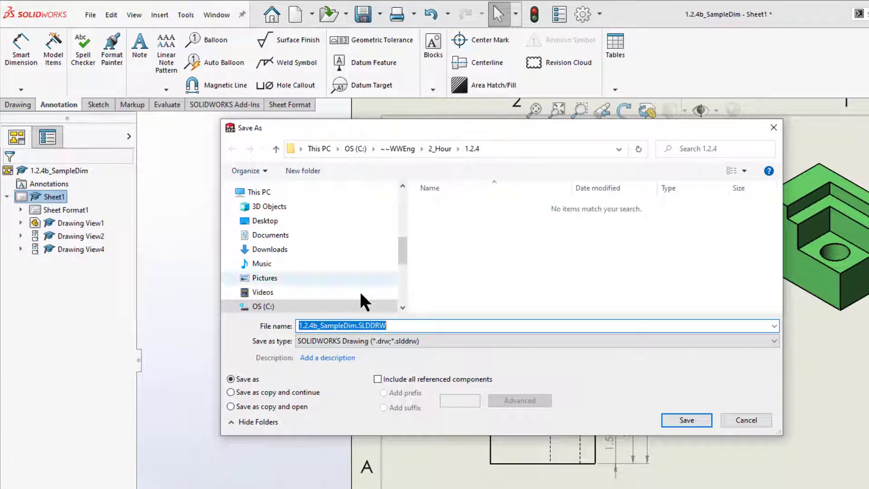
click(686, 419)
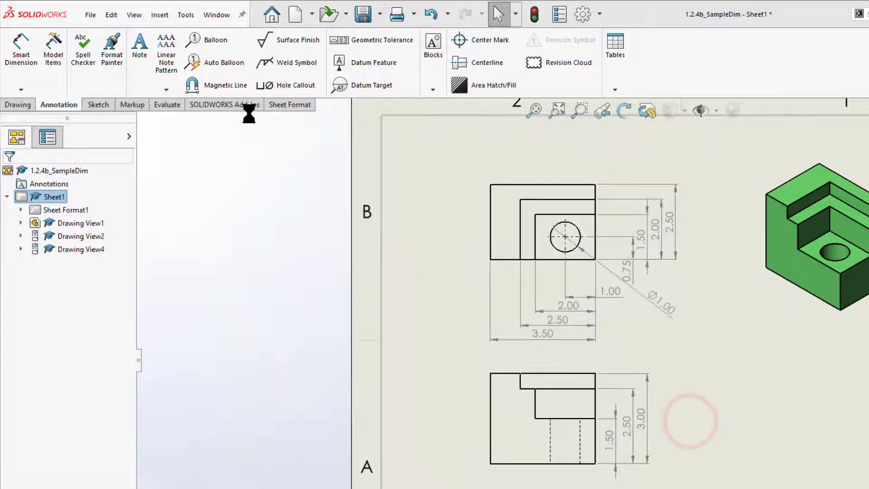
Save a PDF copy of the drawing as 1.2.4b_SampleDim.pdf in the 1.2.4 folder.
click(89, 12)
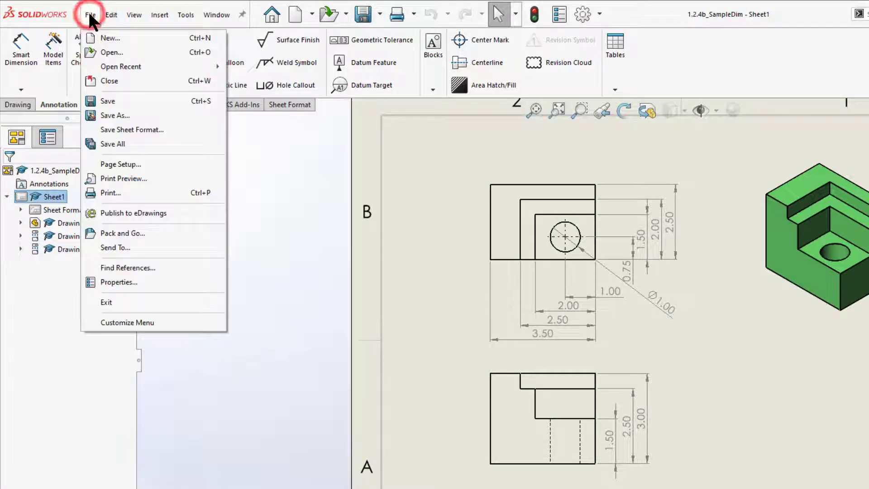
mouse_move(111, 15)
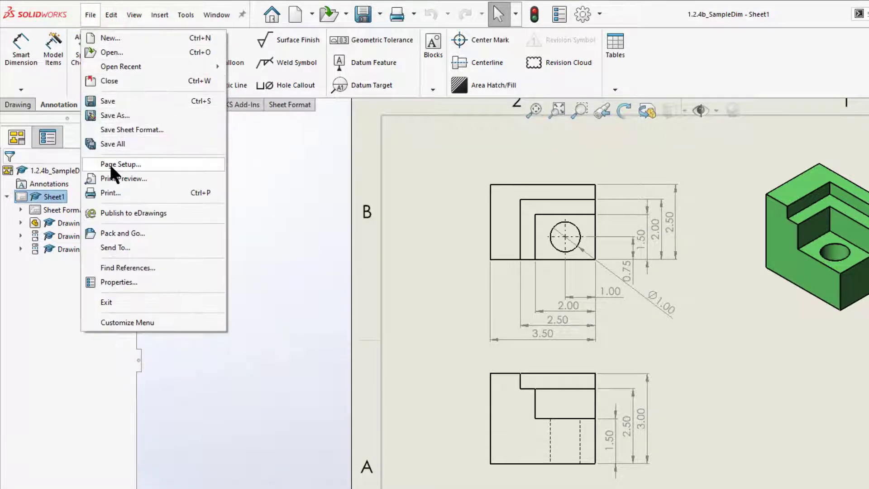
click(117, 118)
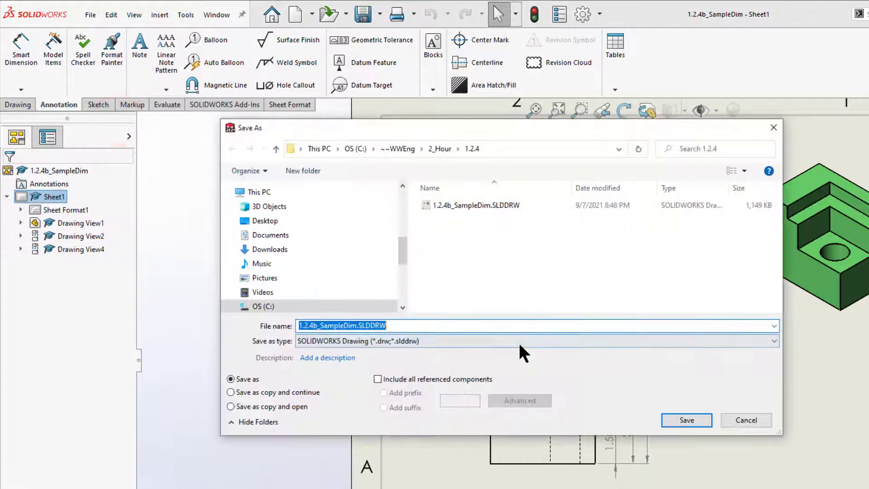
click(519, 342)
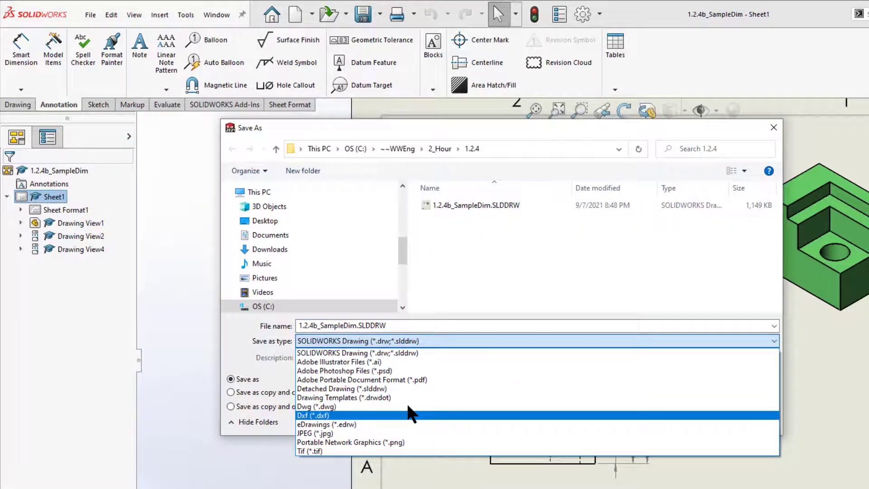
click(417, 379)
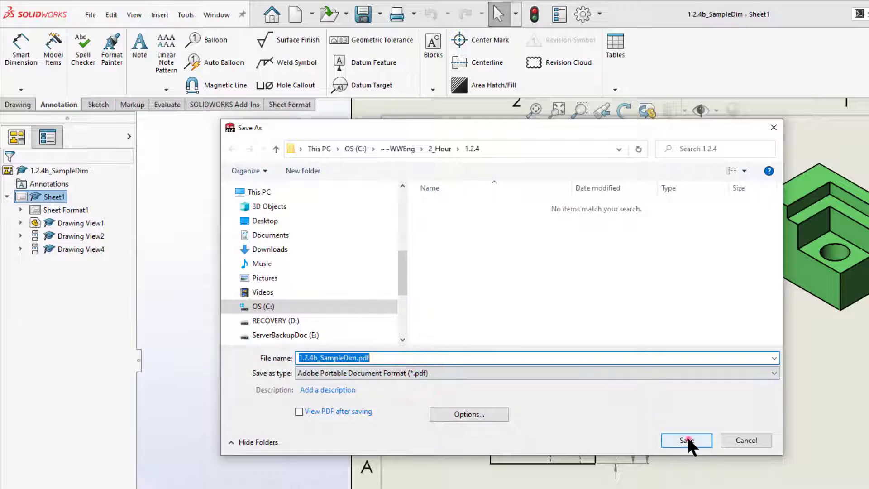
click(686, 440)
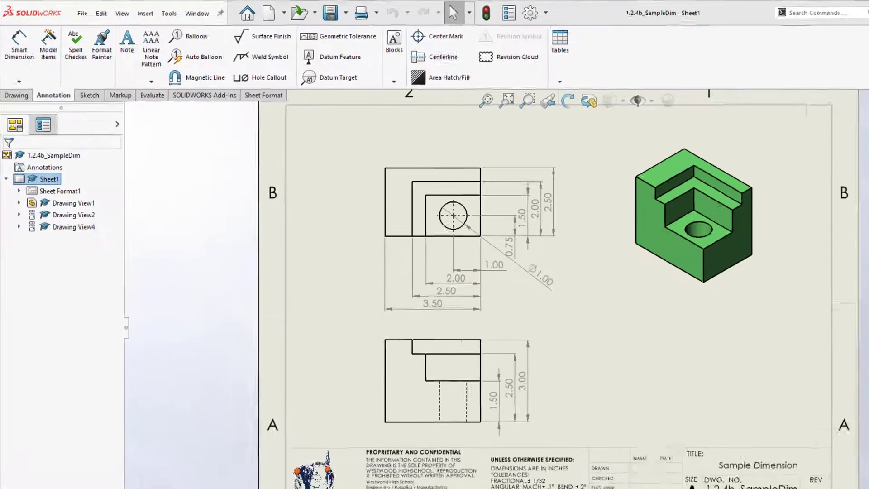